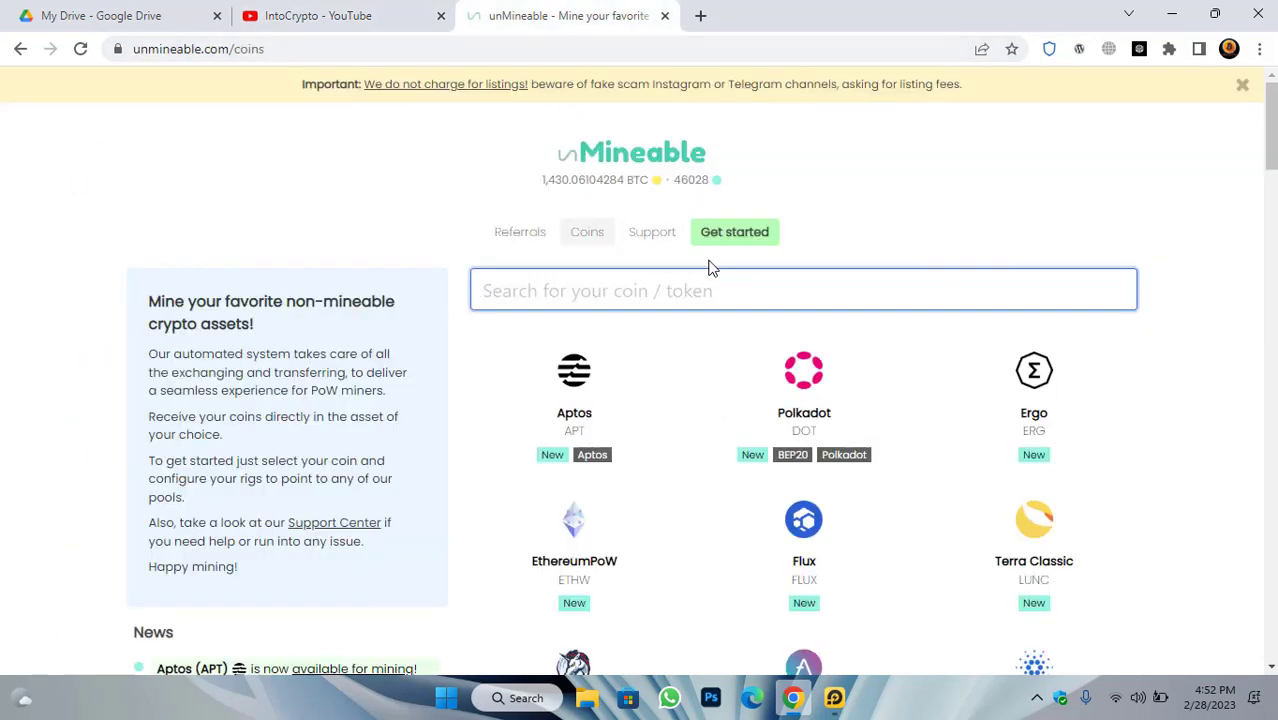
- Open unMineable's Get Started page, view the MFI and Base Version downloads, then switch to YouTube
scroll(724, 286, down, 1)
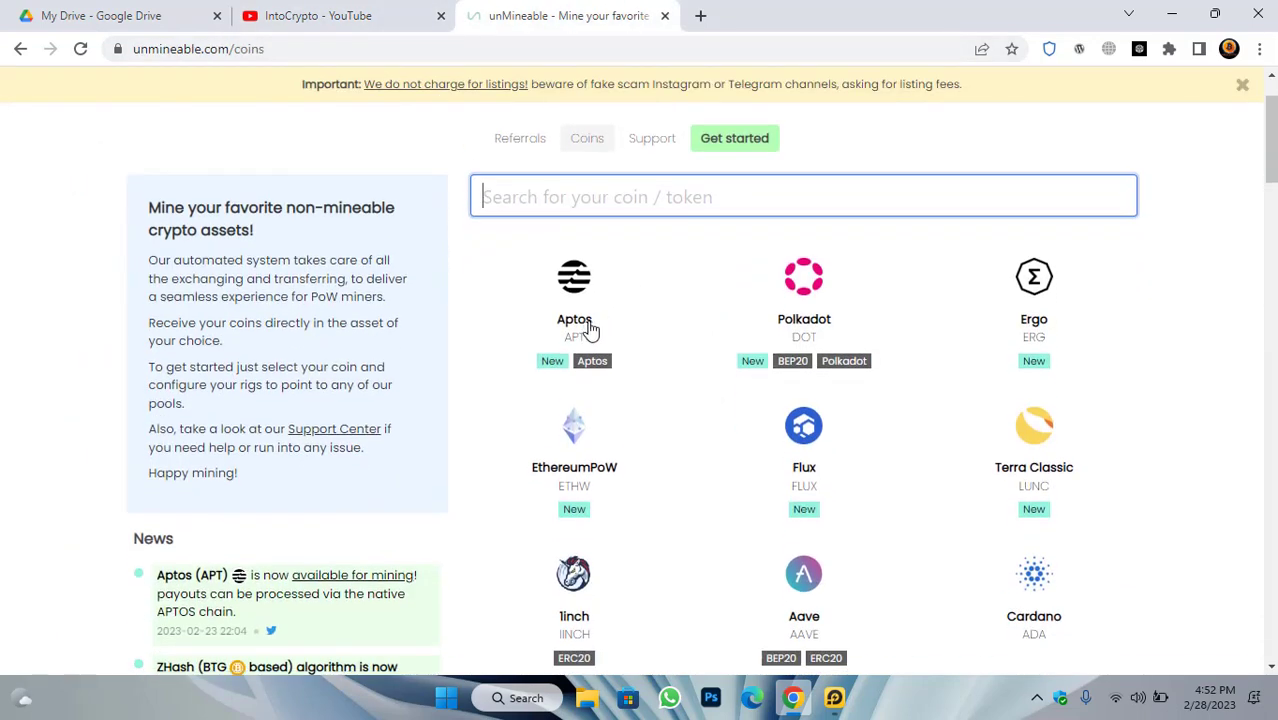
scroll(590, 325, up, 1)
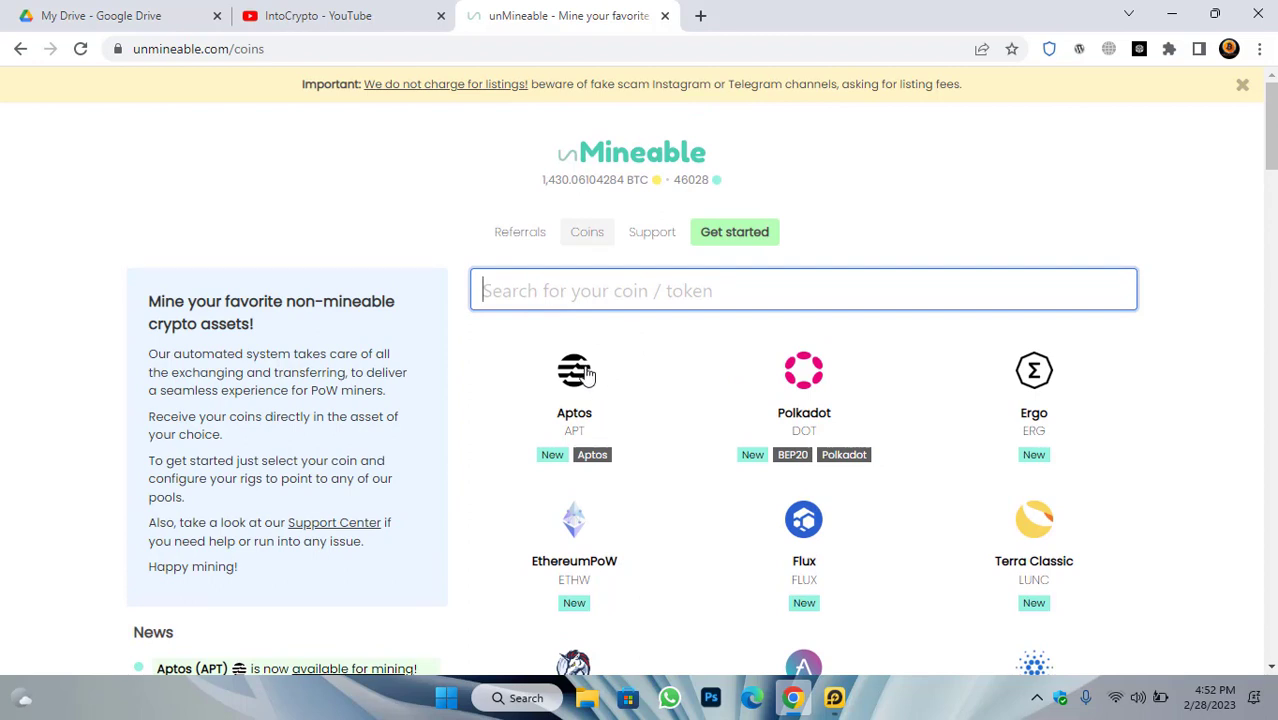
click(764, 240)
scroll(787, 310, down, 2)
scroll(787, 310, up, 2)
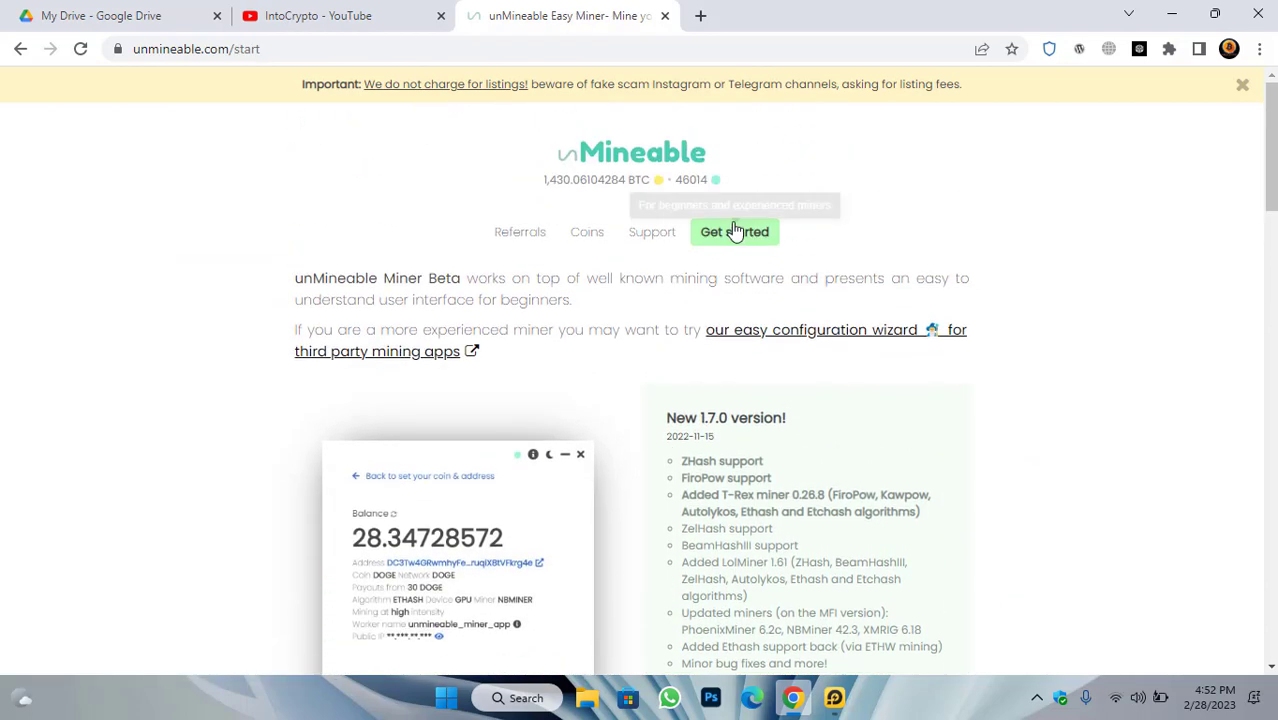
scroll(740, 264, down, 6)
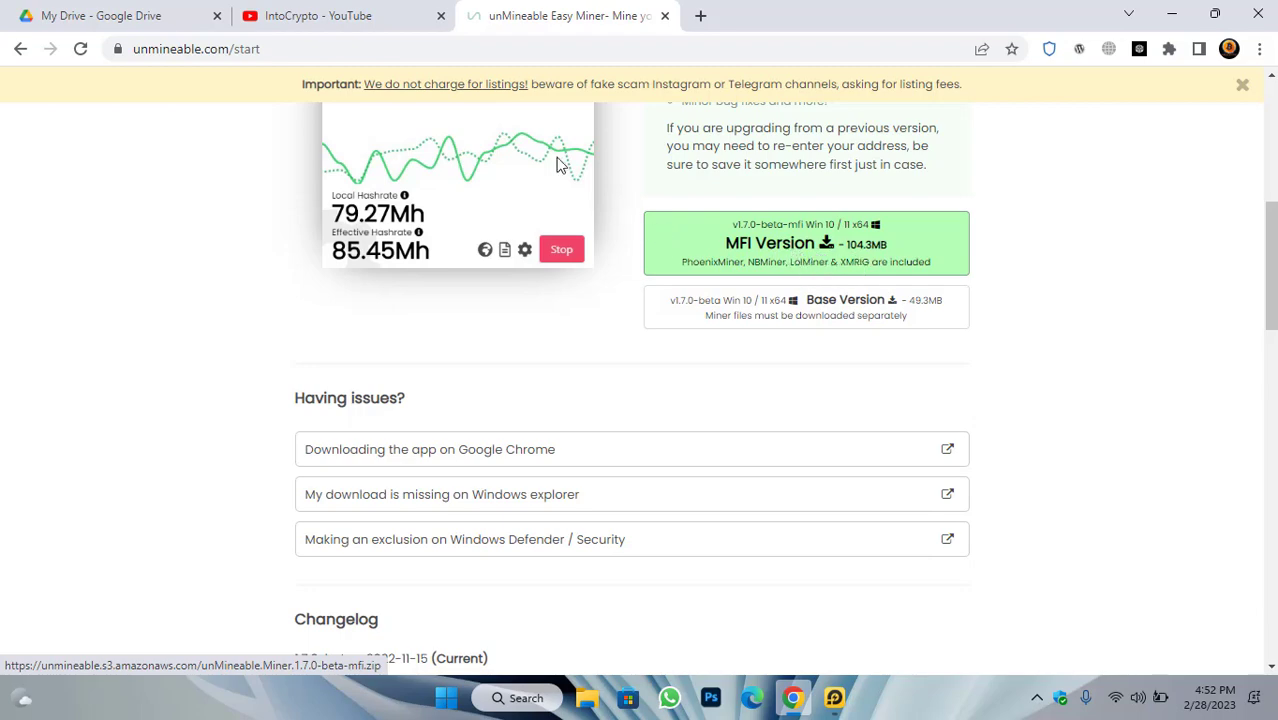
click(320, 15)
- Browse the IntoCrypto channel's full video list of unMineable tutorials, then minimize Chrome
scroll(731, 325, down, 3)
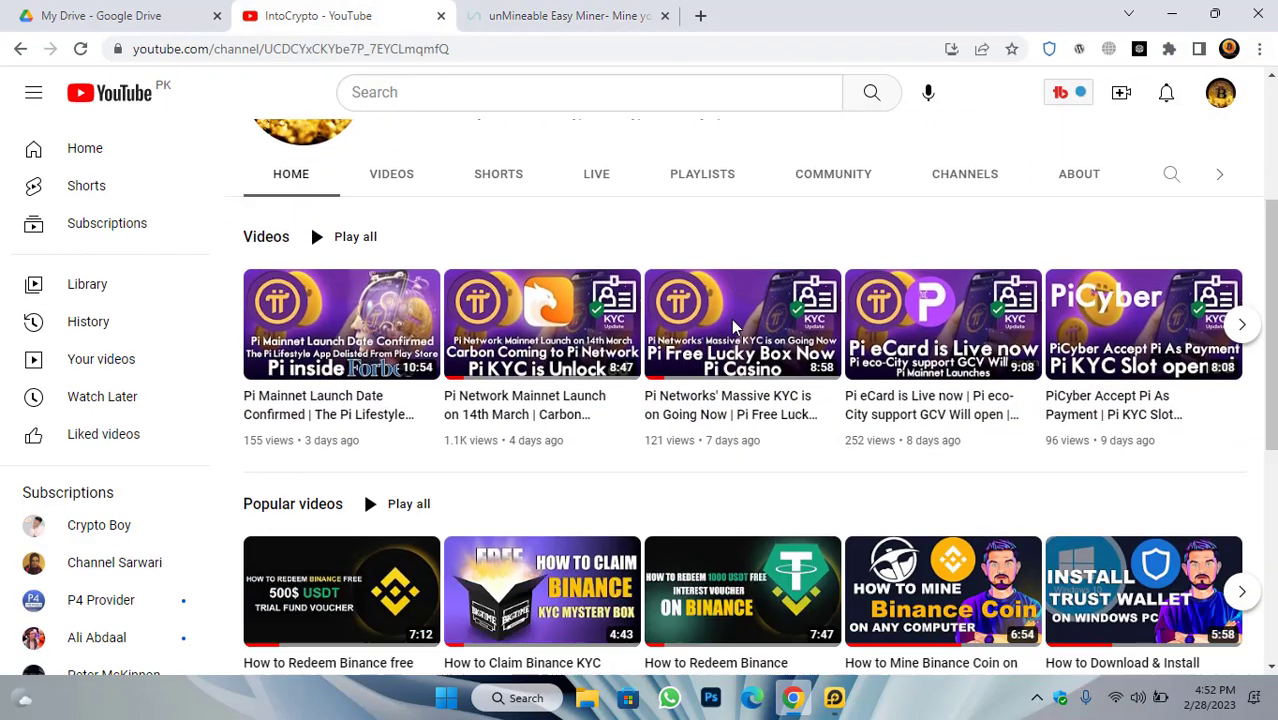
scroll(731, 325, down, 1)
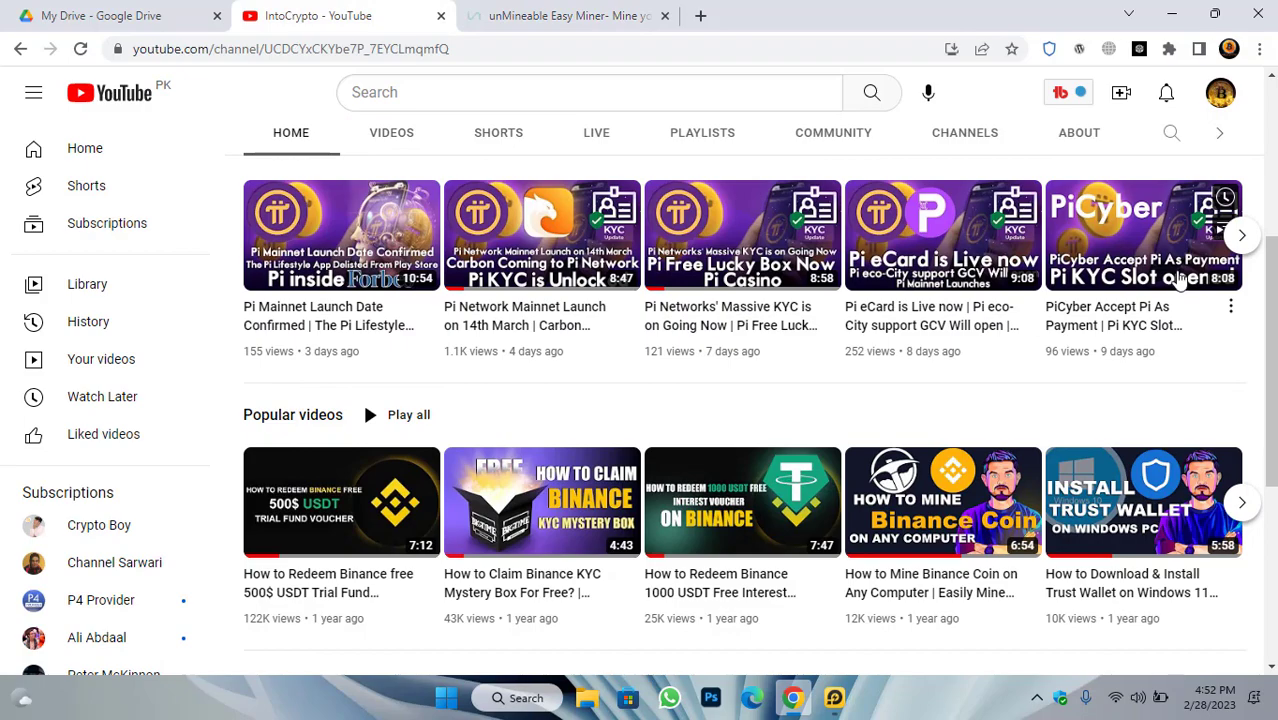
click(407, 142)
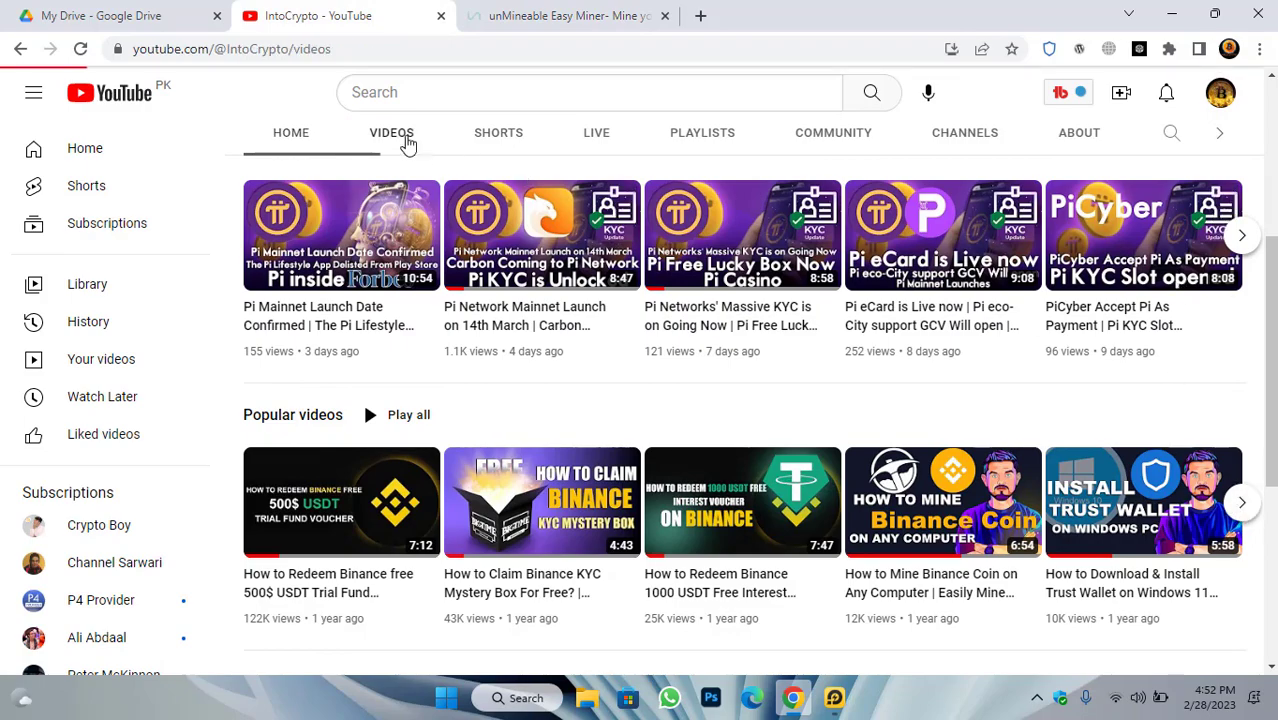
scroll(800, 265, down, 4)
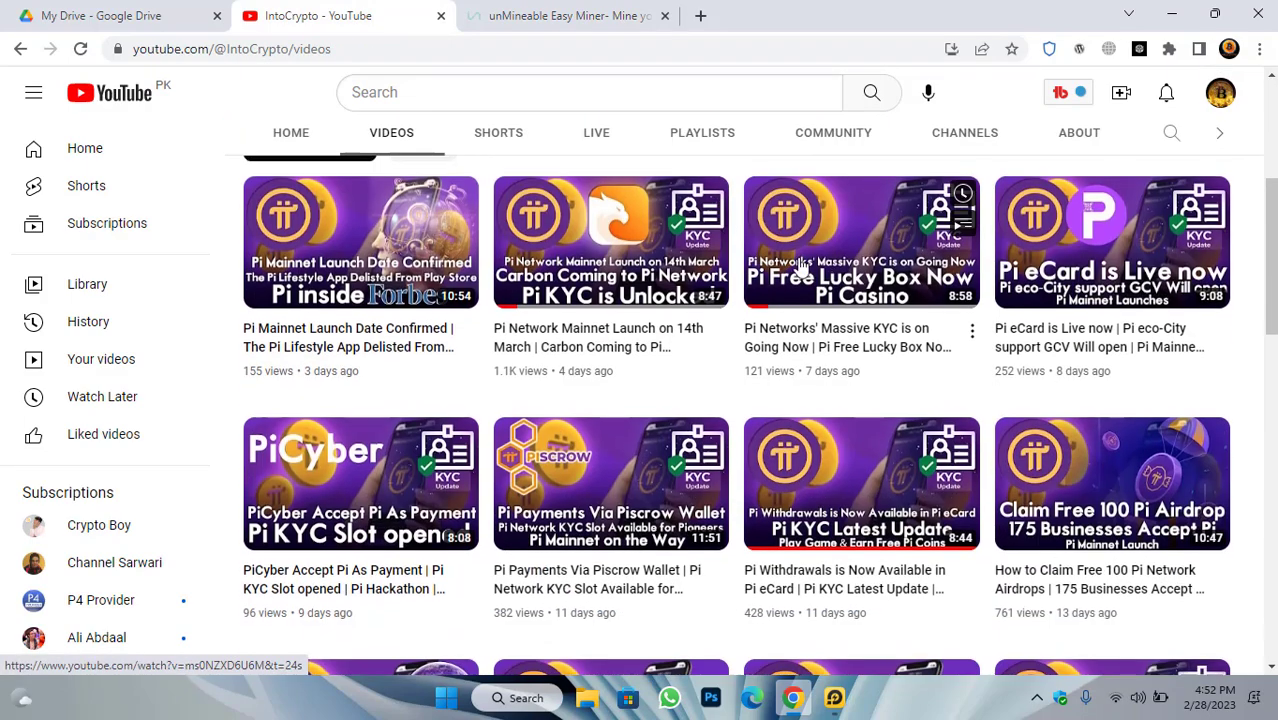
scroll(1072, 332, down, 10)
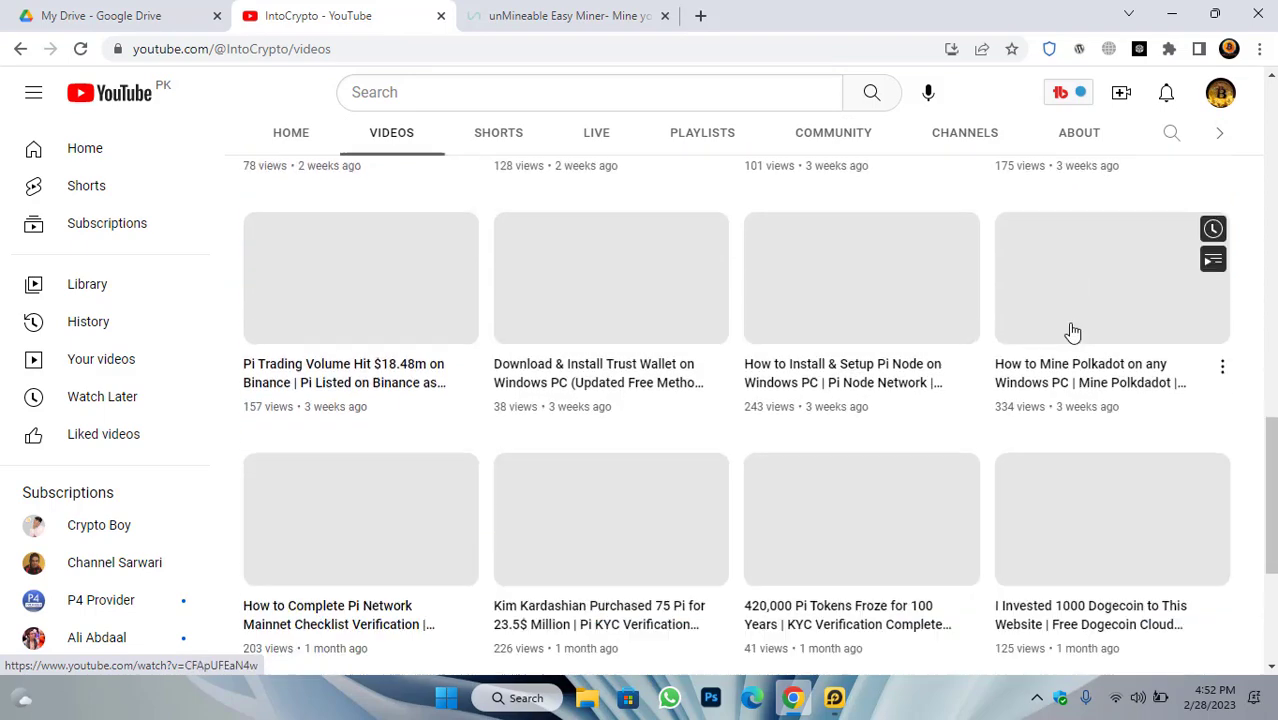
scroll(1072, 332, down, 1)
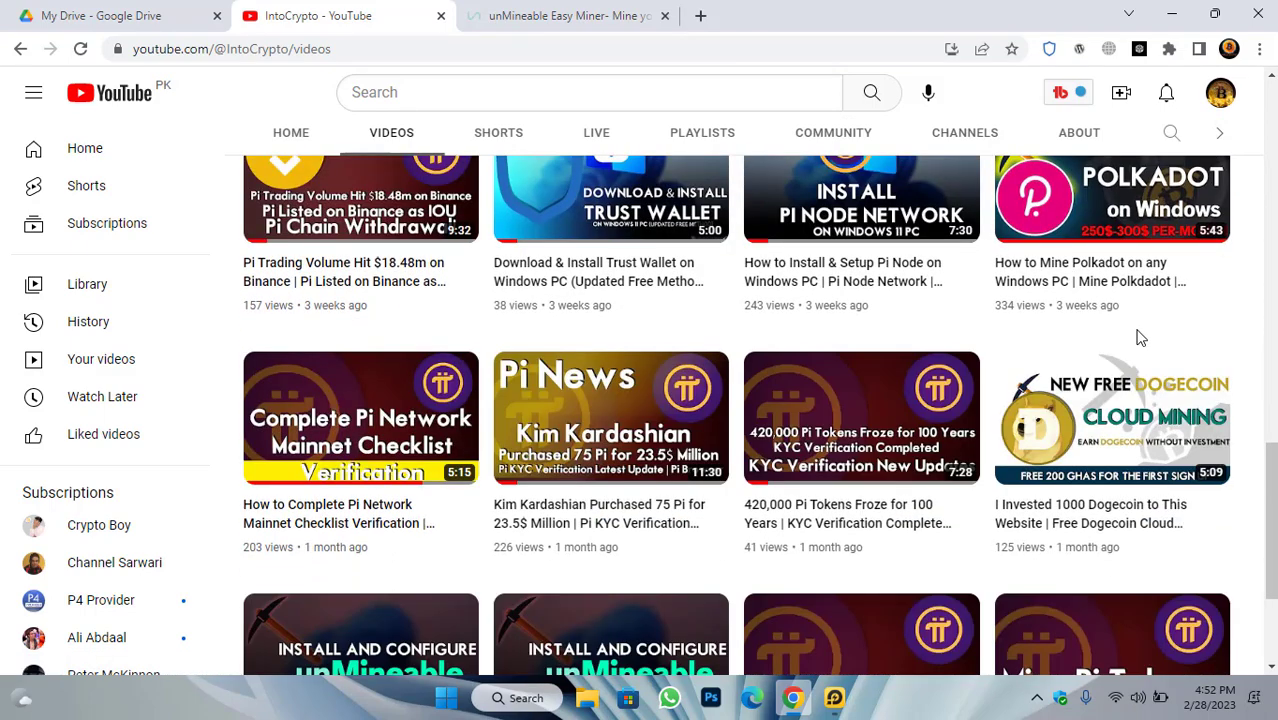
scroll(1138, 338, down, 2)
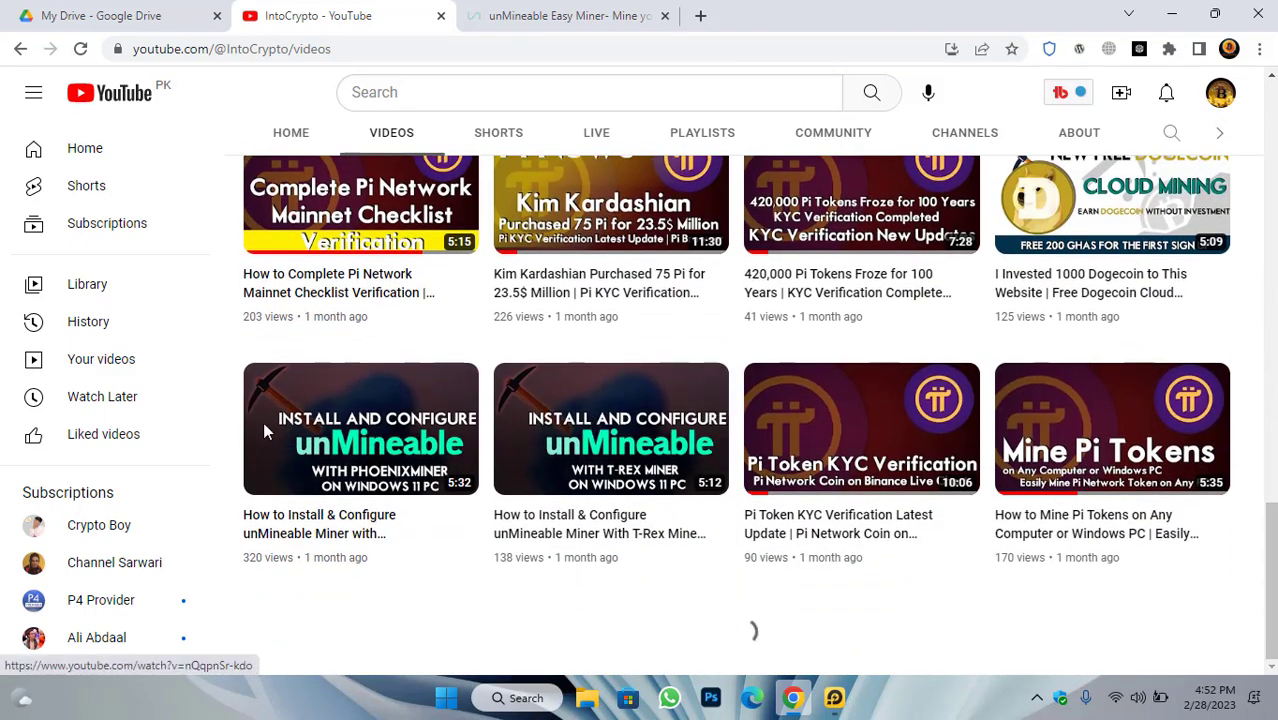
mouse_move(595, 472)
scroll(595, 472, up, 1)
scroll(595, 472, down, 2)
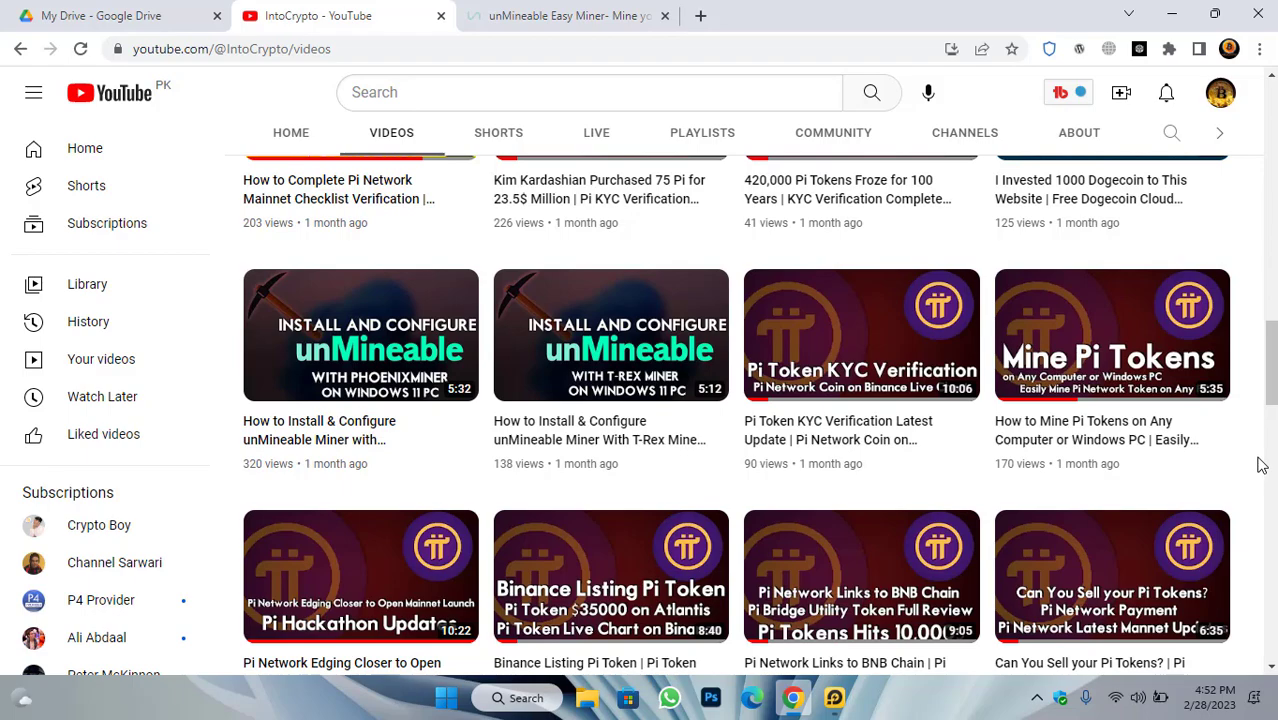
scroll(1268, 390, up, 5)
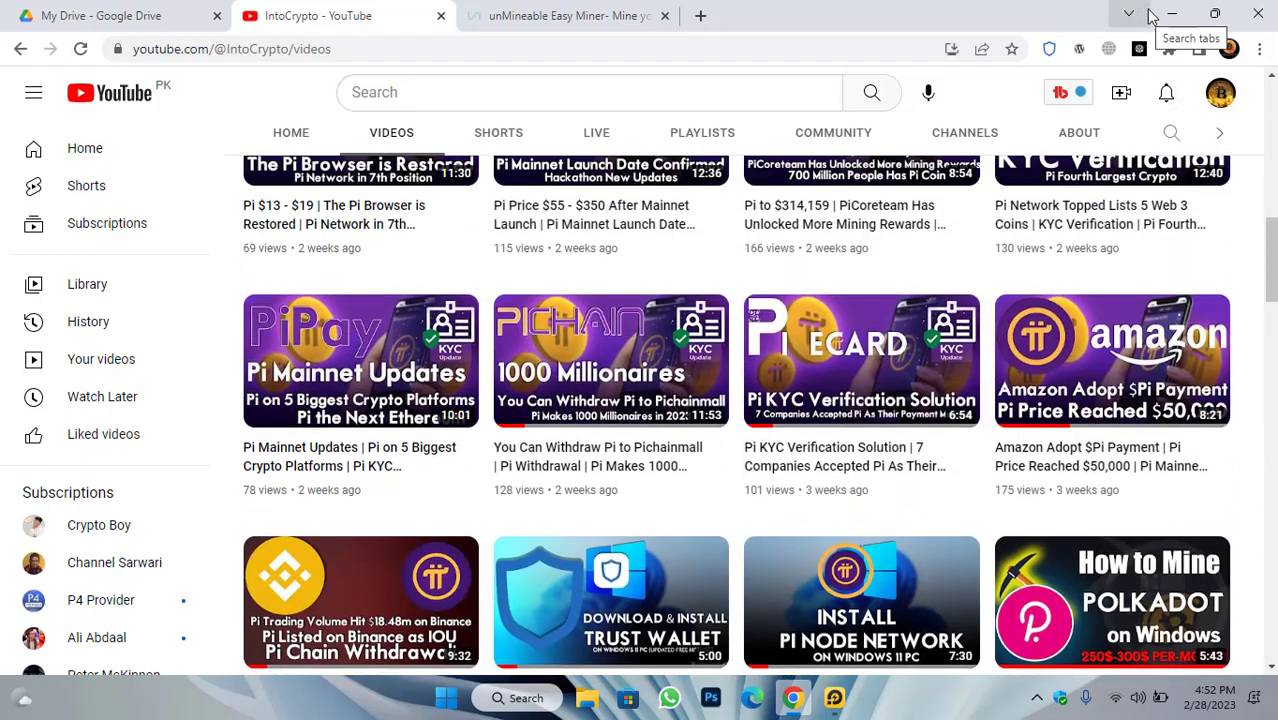
click(1170, 13)
- Open the unMineable.Miner.1.7.0-beta-mfi archive in Downloads\Compressed and run its installer
click(604, 697)
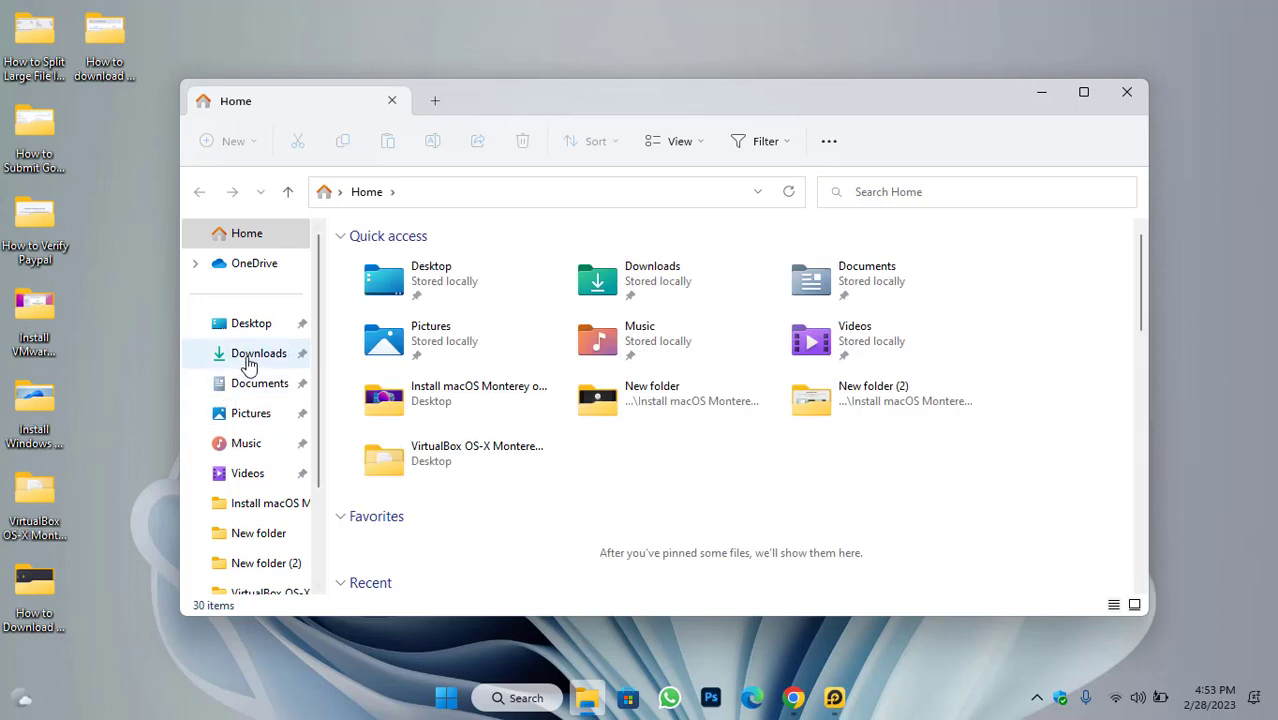
click(252, 356)
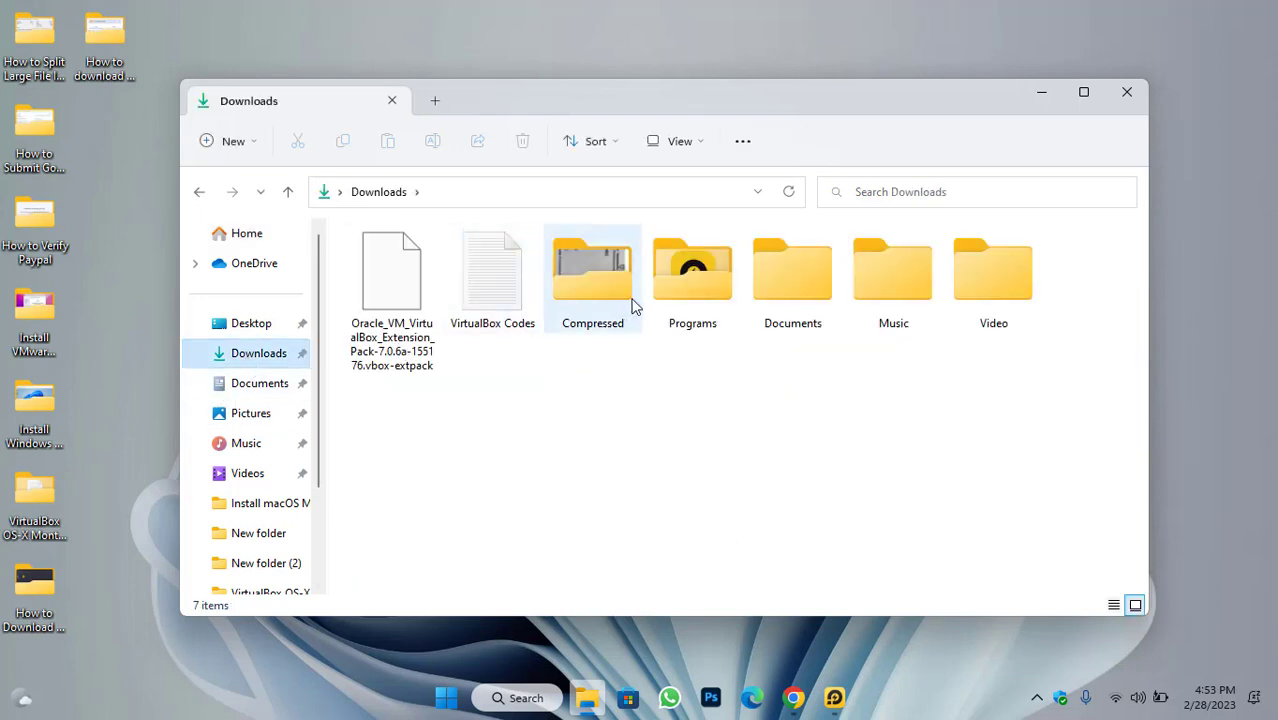
double_click(592, 280)
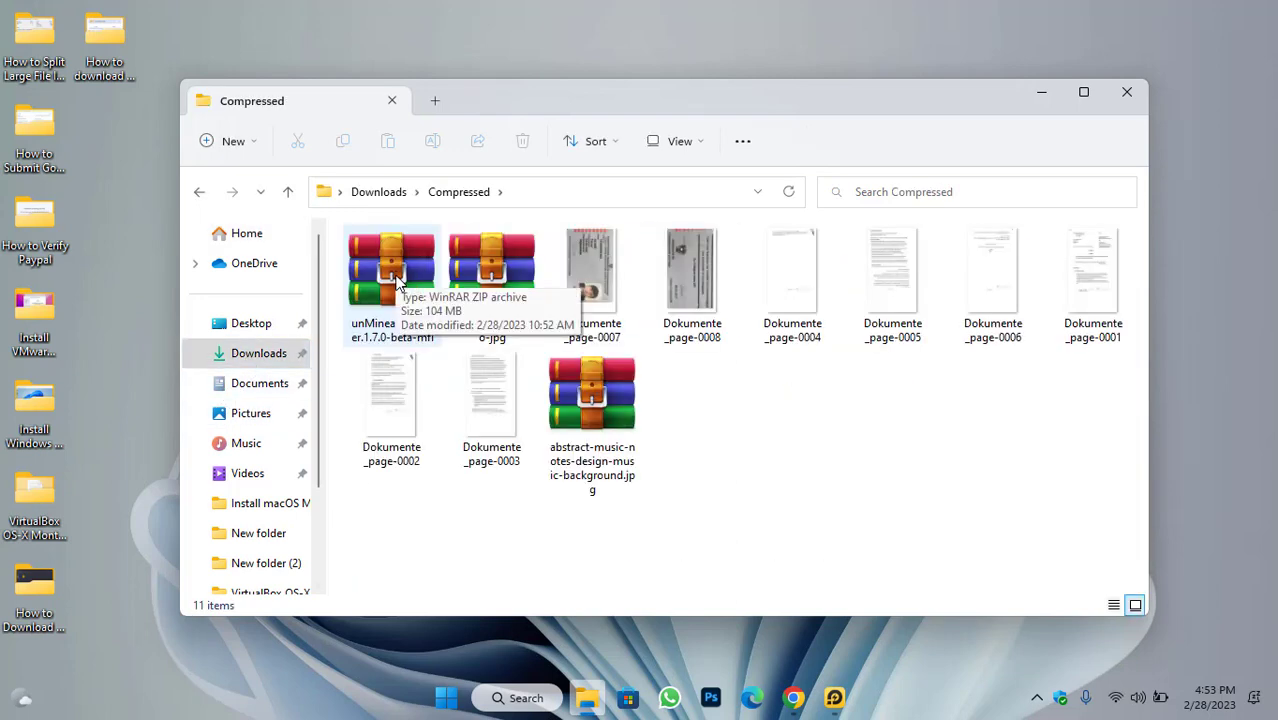
double_click(397, 281)
click(1041, 92)
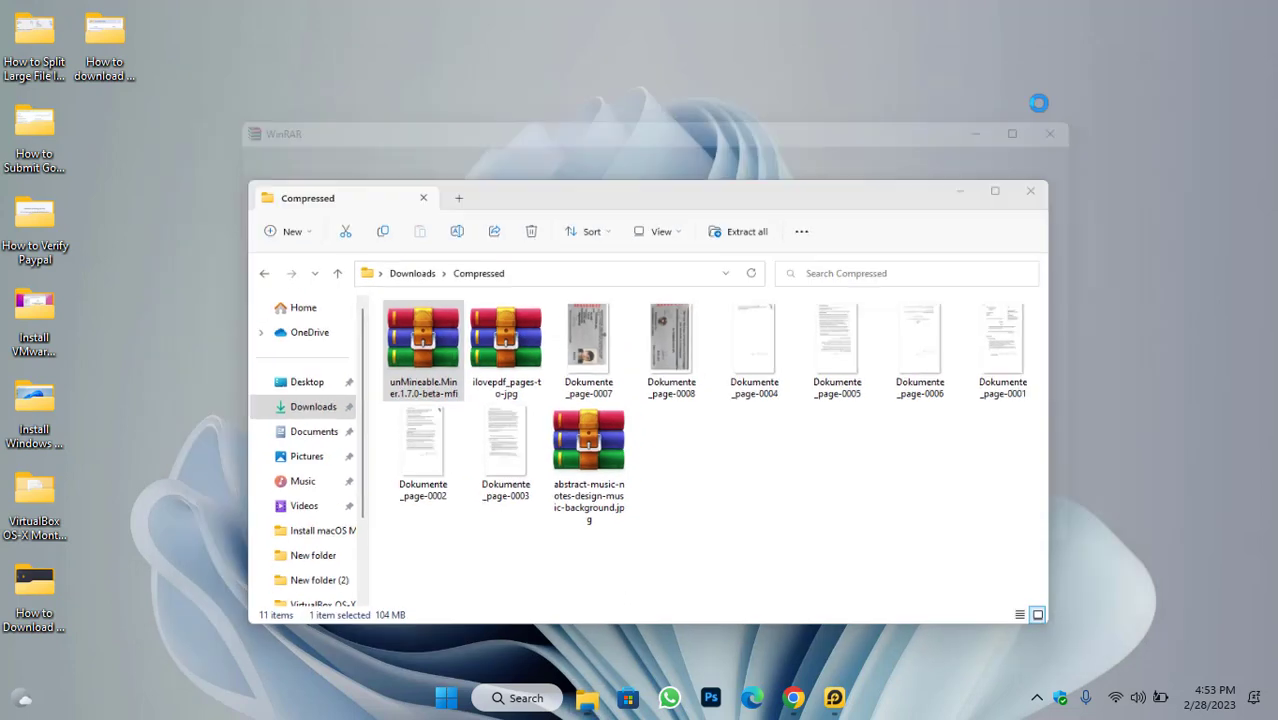
double_click(419, 284)
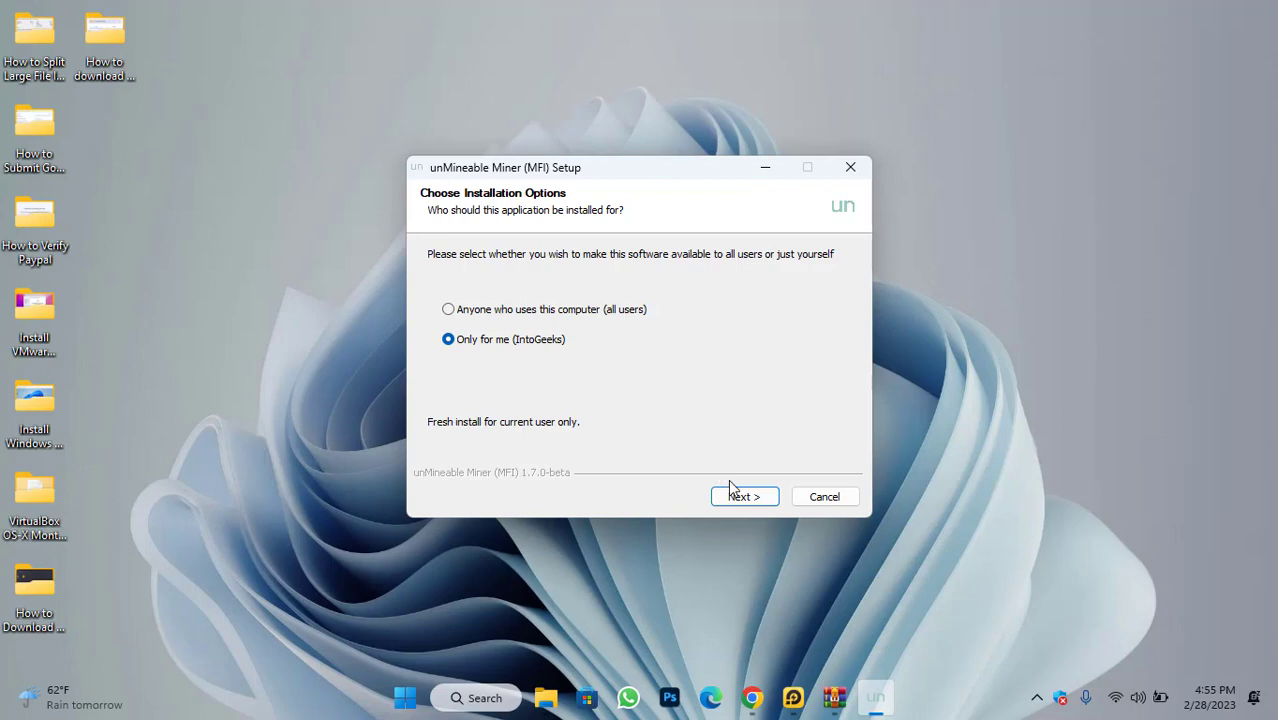
- Install unMineable Miner (MFI) 1.7.0-beta only for me in C:\Program Files\unmineable-miner-mfi and launch it
click(756, 497)
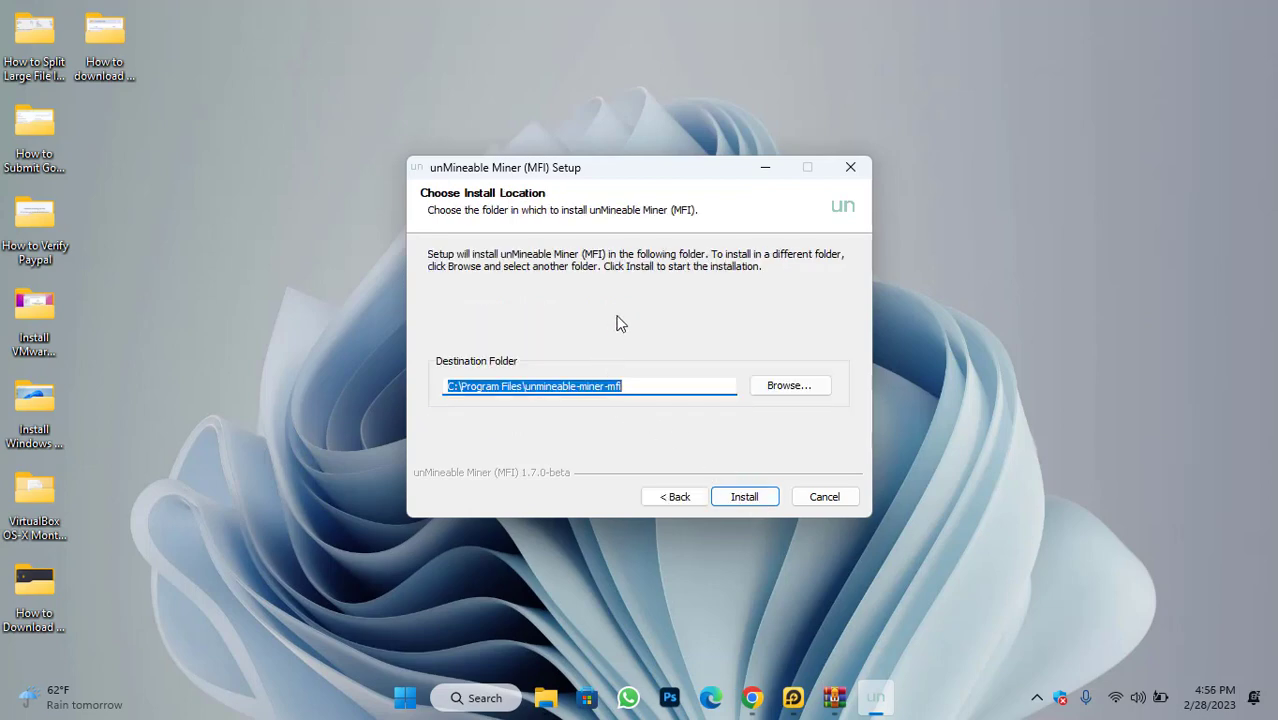
click(756, 500)
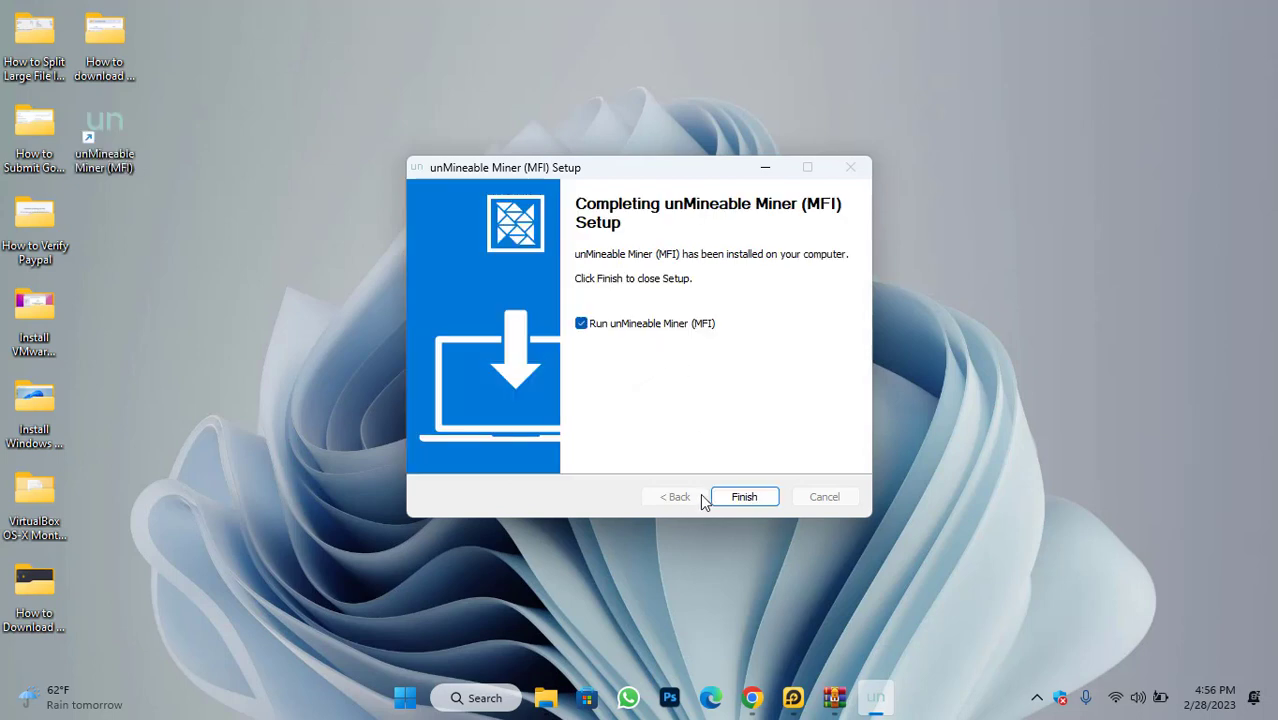
click(743, 498)
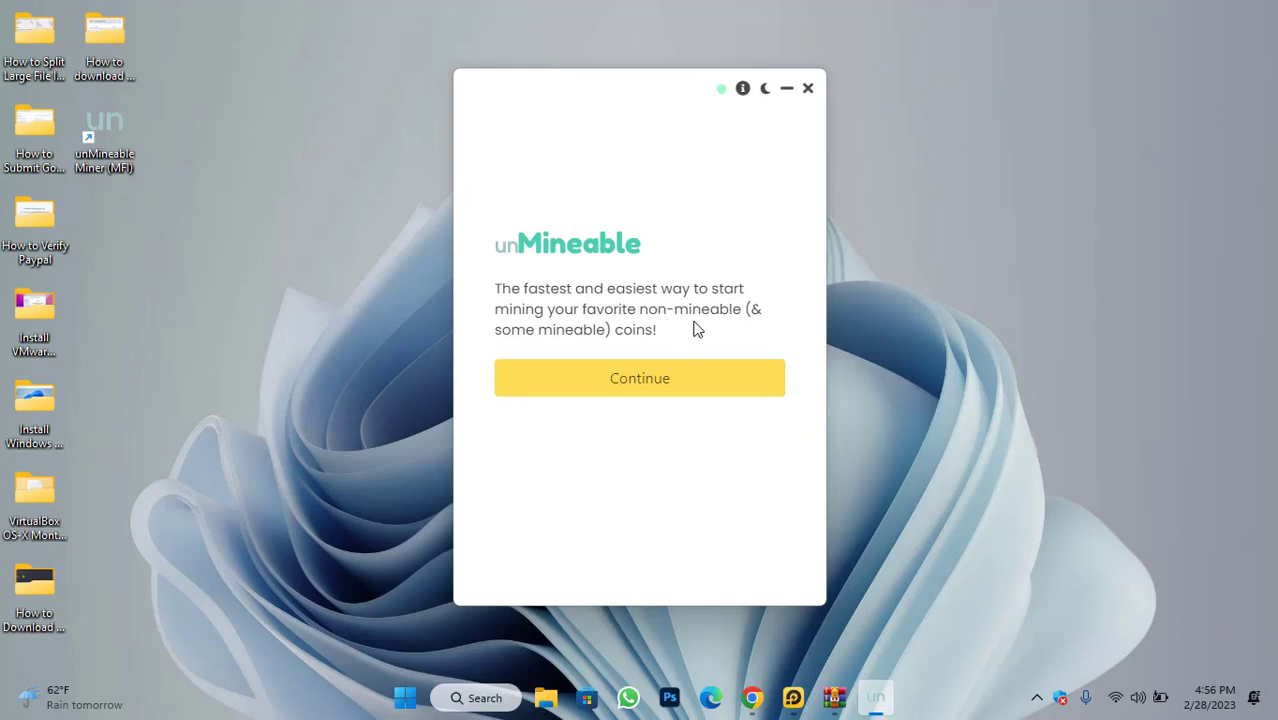
- Choose Graphics Card (GPU) mining with PhoenixMiner and ask to set the PhoenixMiner.exe location
click(678, 381)
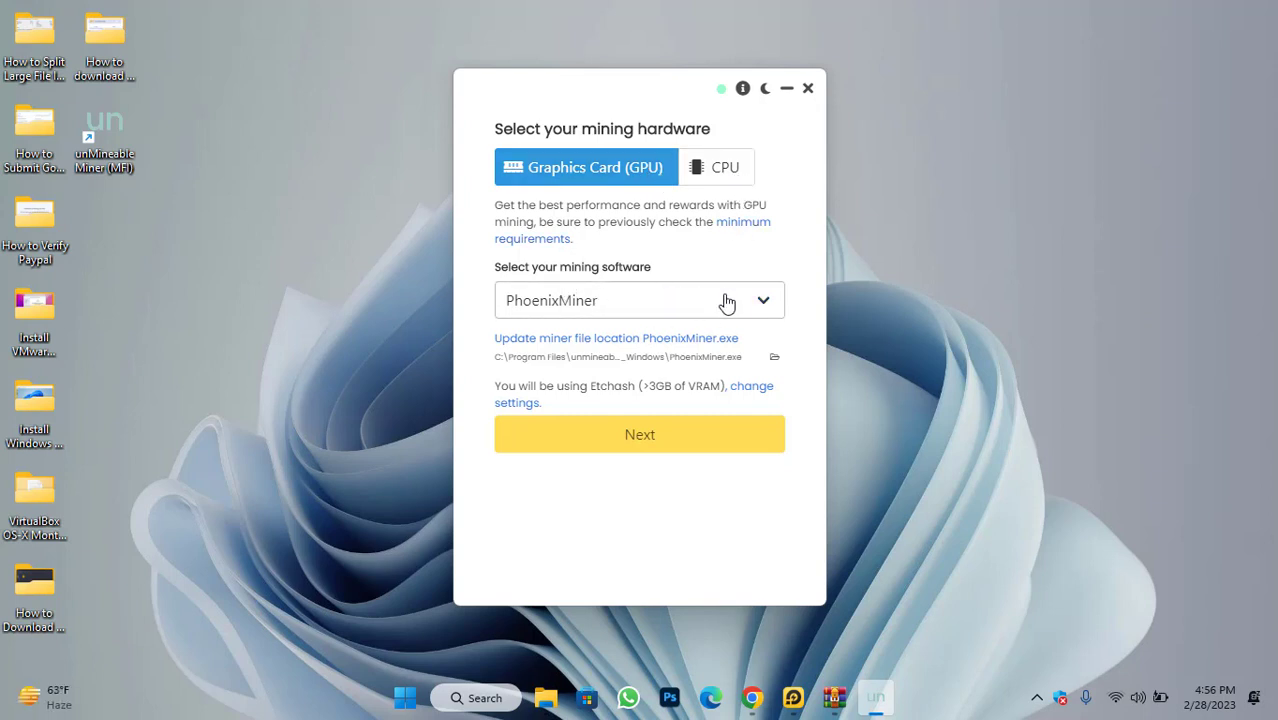
click(756, 307)
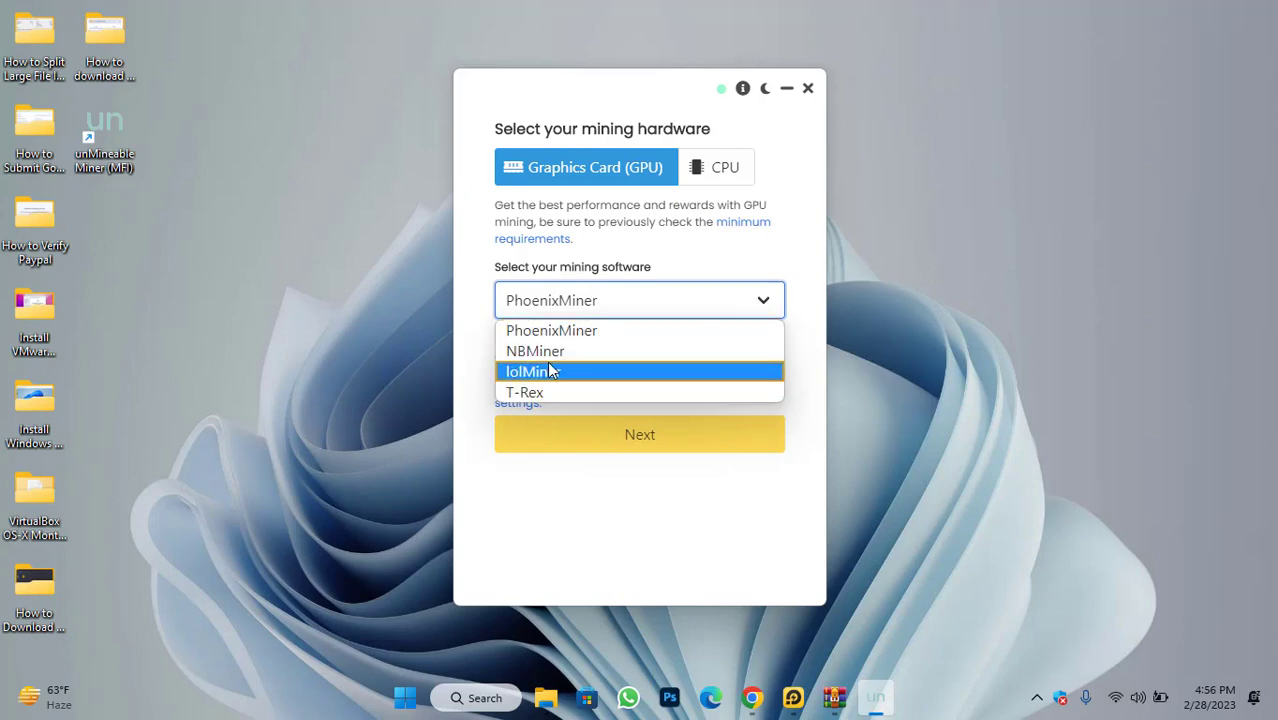
click(577, 334)
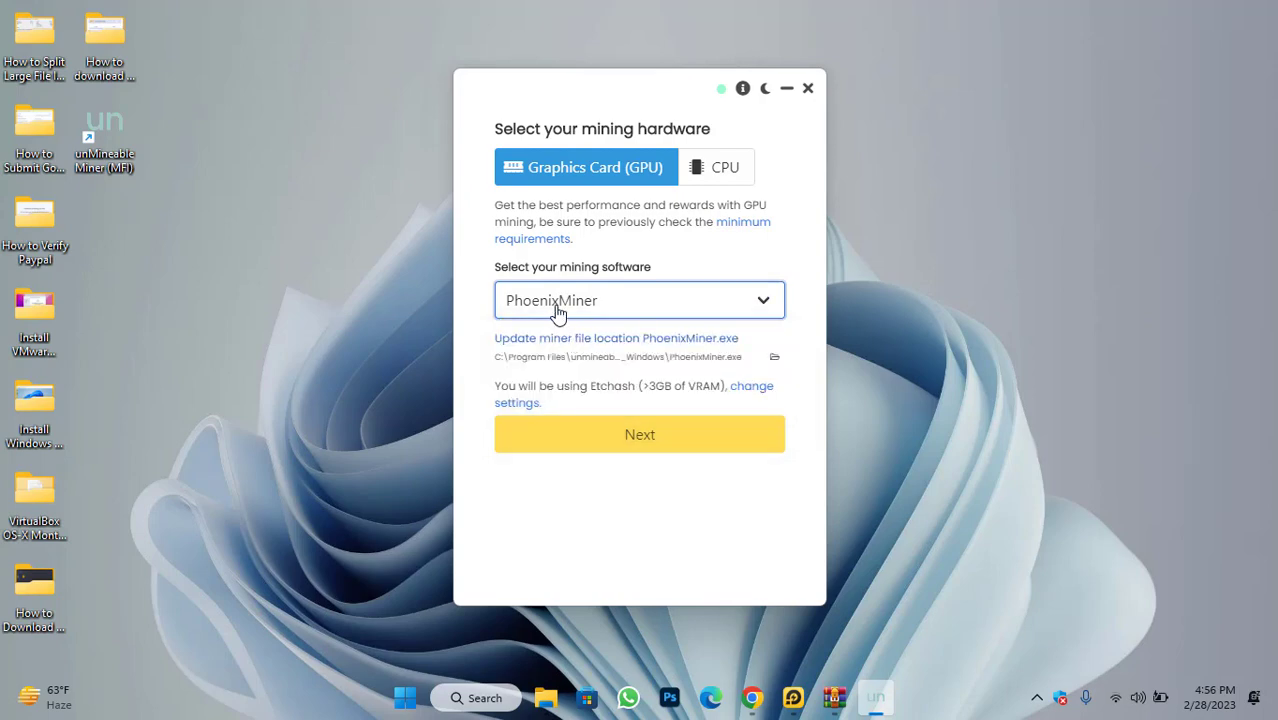
click(690, 302)
click(601, 340)
click(626, 342)
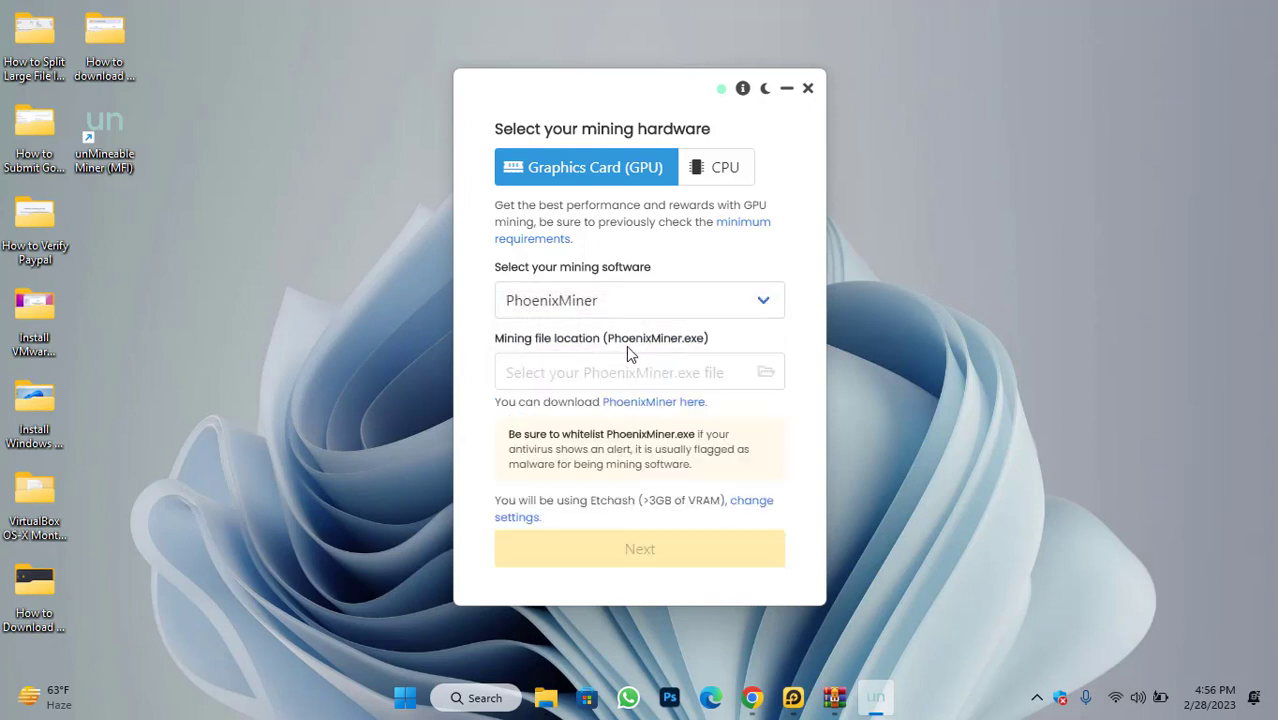
- Download PhoenixMiner_5.6d_Windows.zip (5.03 MB) from the PhoenixMiner downloads index into Downloads\Compressed
click(676, 402)
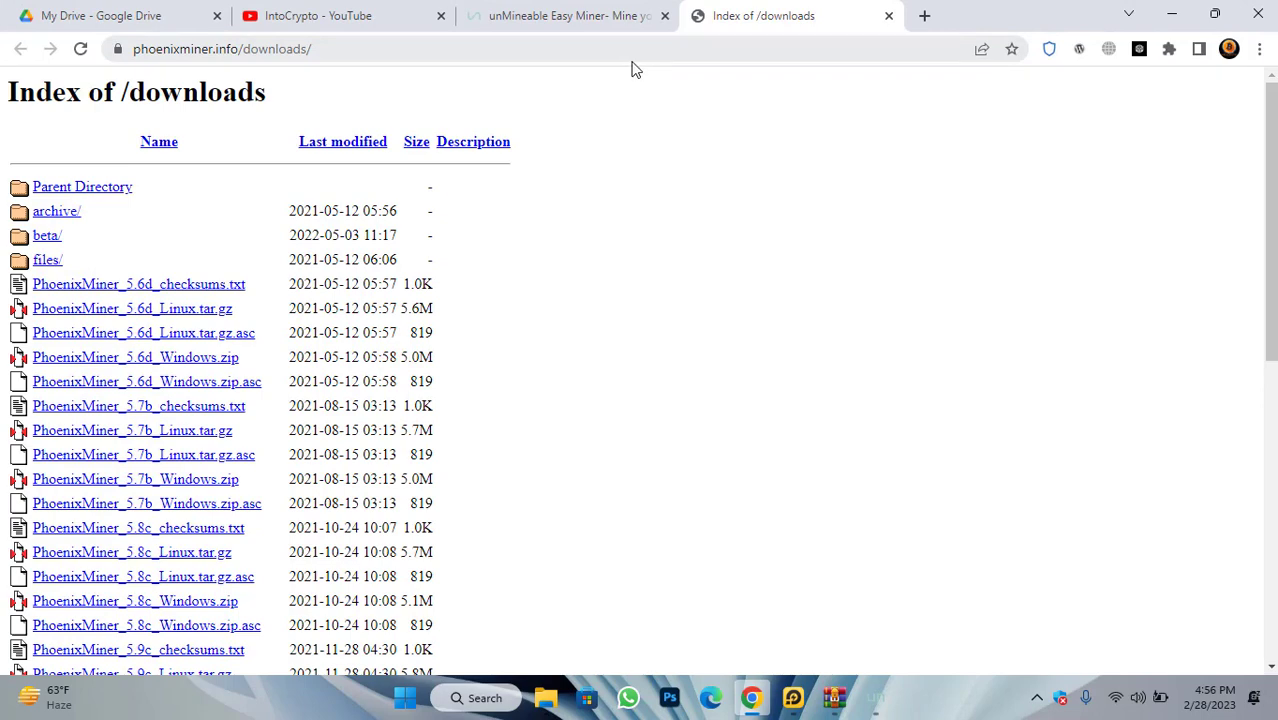
scroll(422, 214, down, 1)
scroll(411, 217, up, 1)
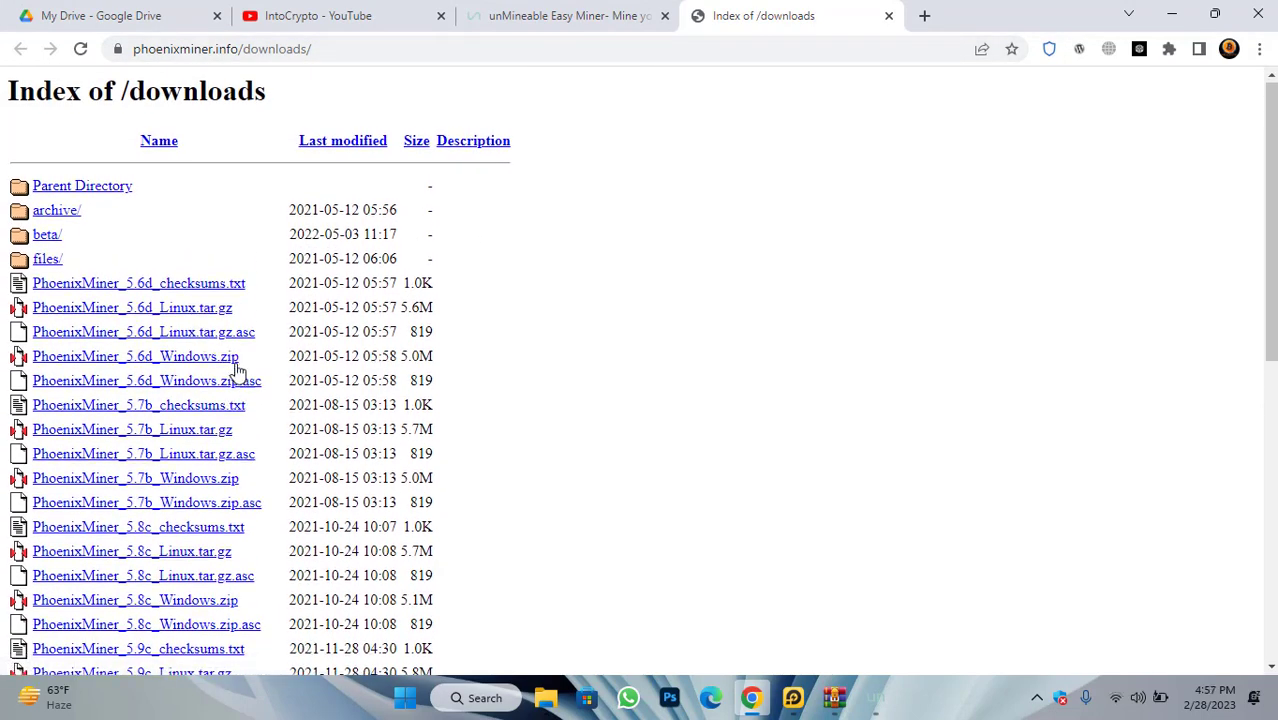
scroll(240, 360, down, 2)
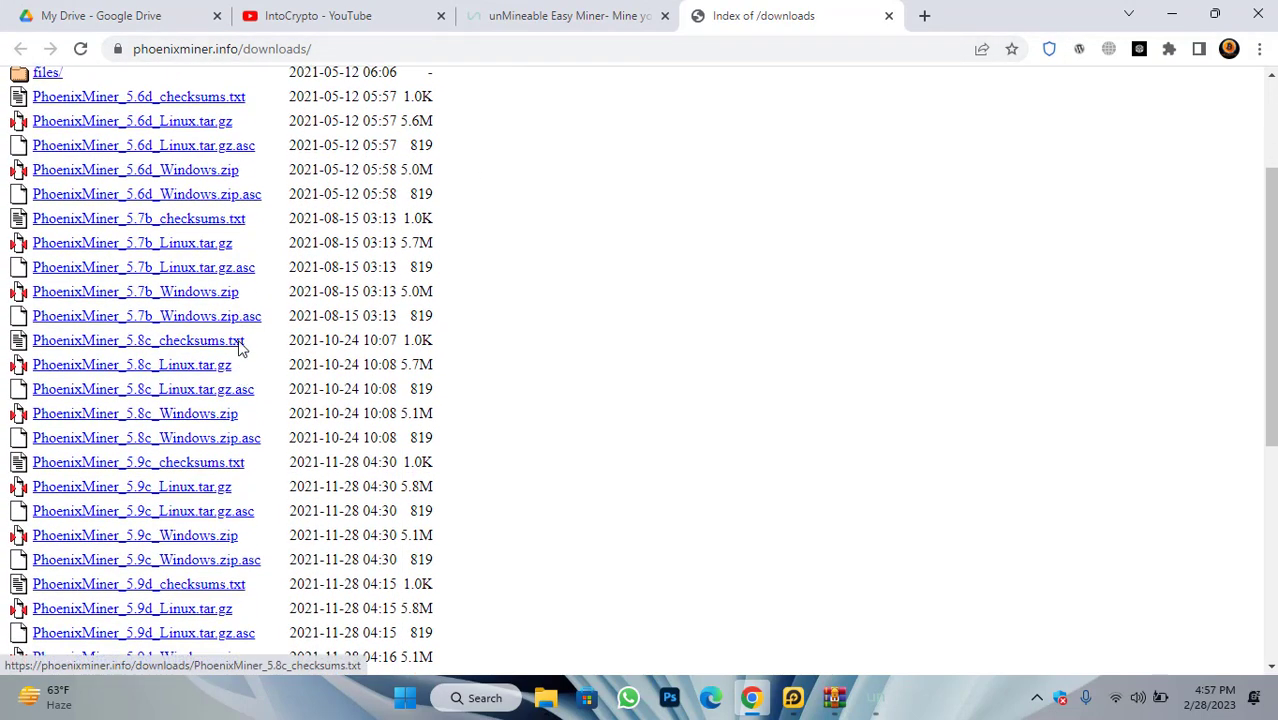
click(214, 180)
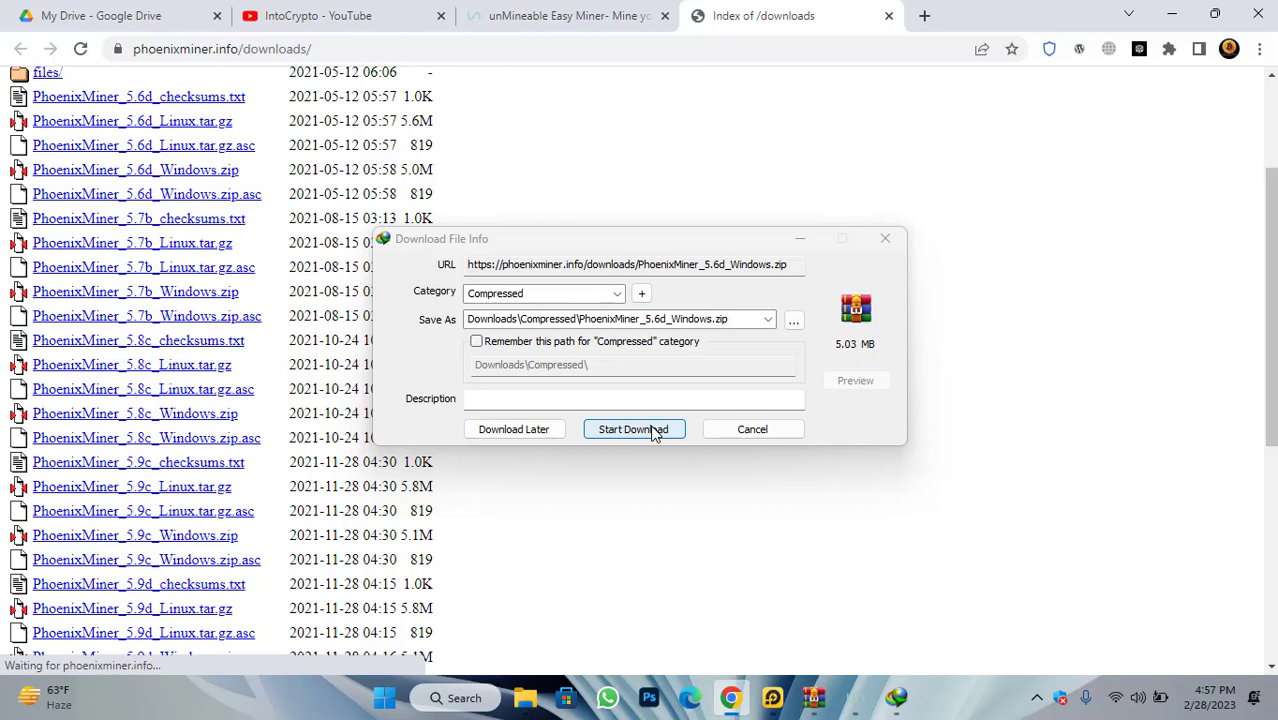
click(650, 429)
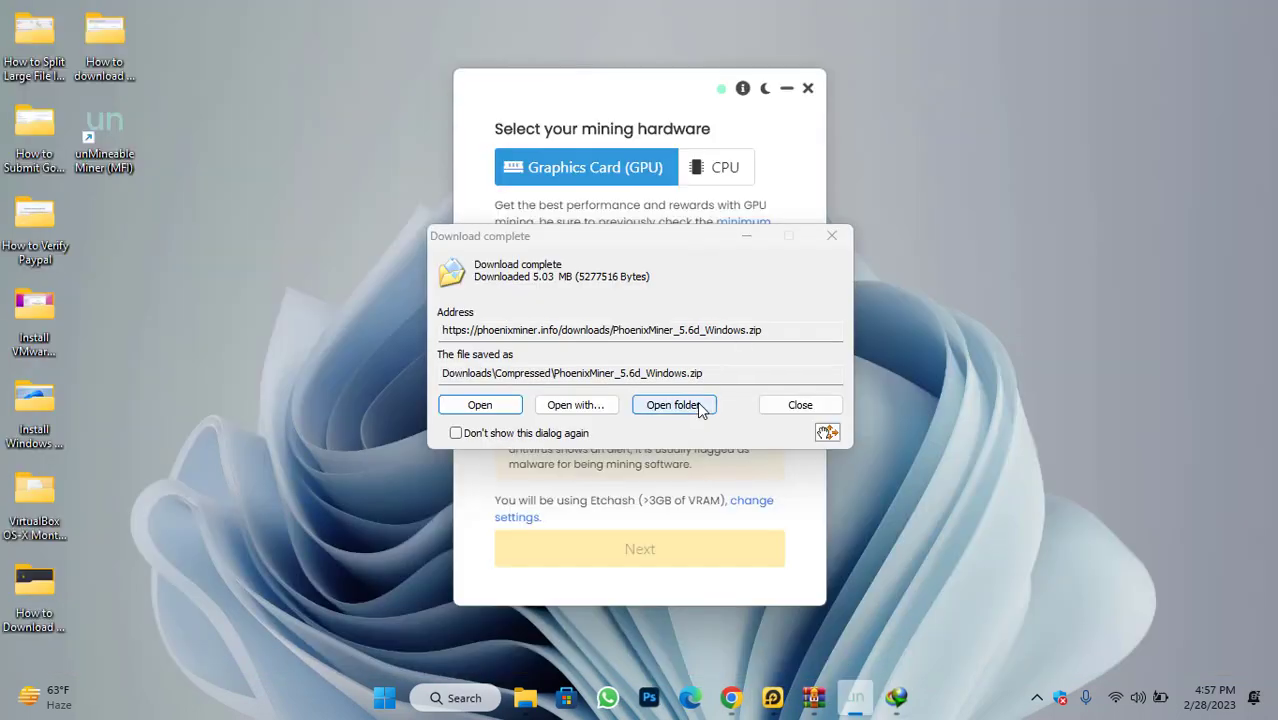
- Extract the PhoenixMiner archive into a PhoenixMiner_5.6d_Windows folder with WinRAR, then minimize File Explorer
click(693, 410)
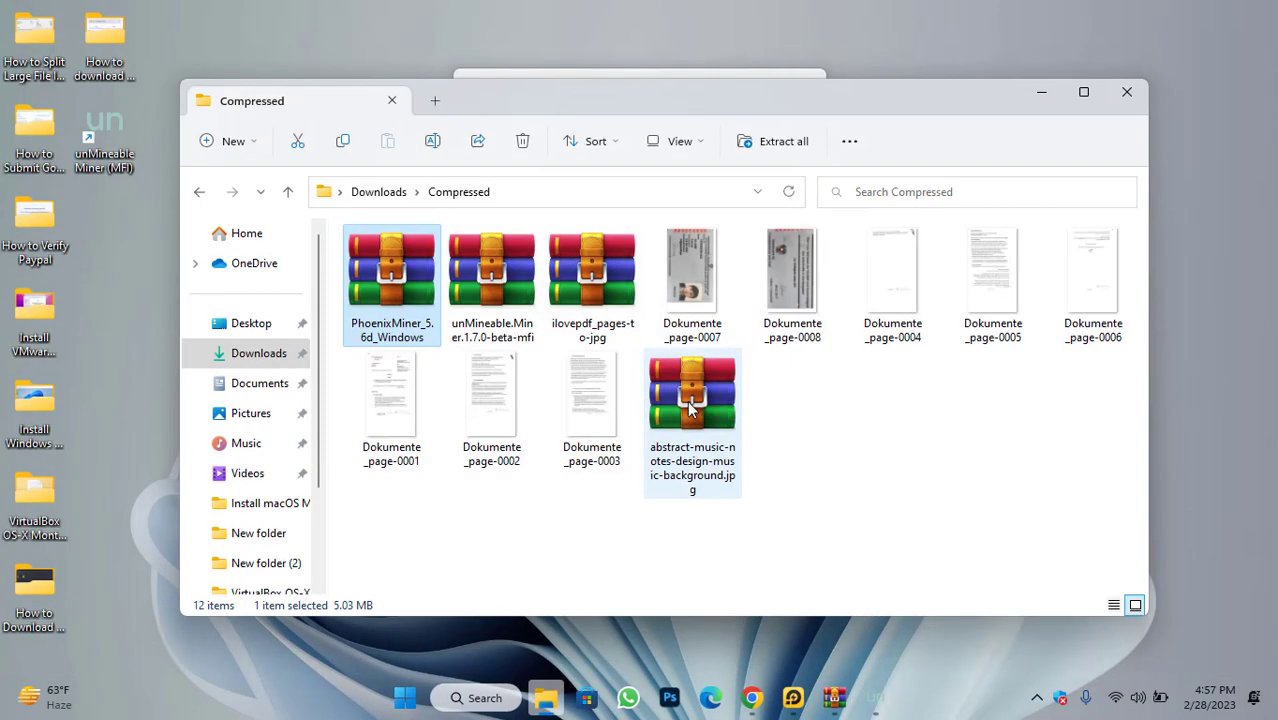
right_click(383, 287)
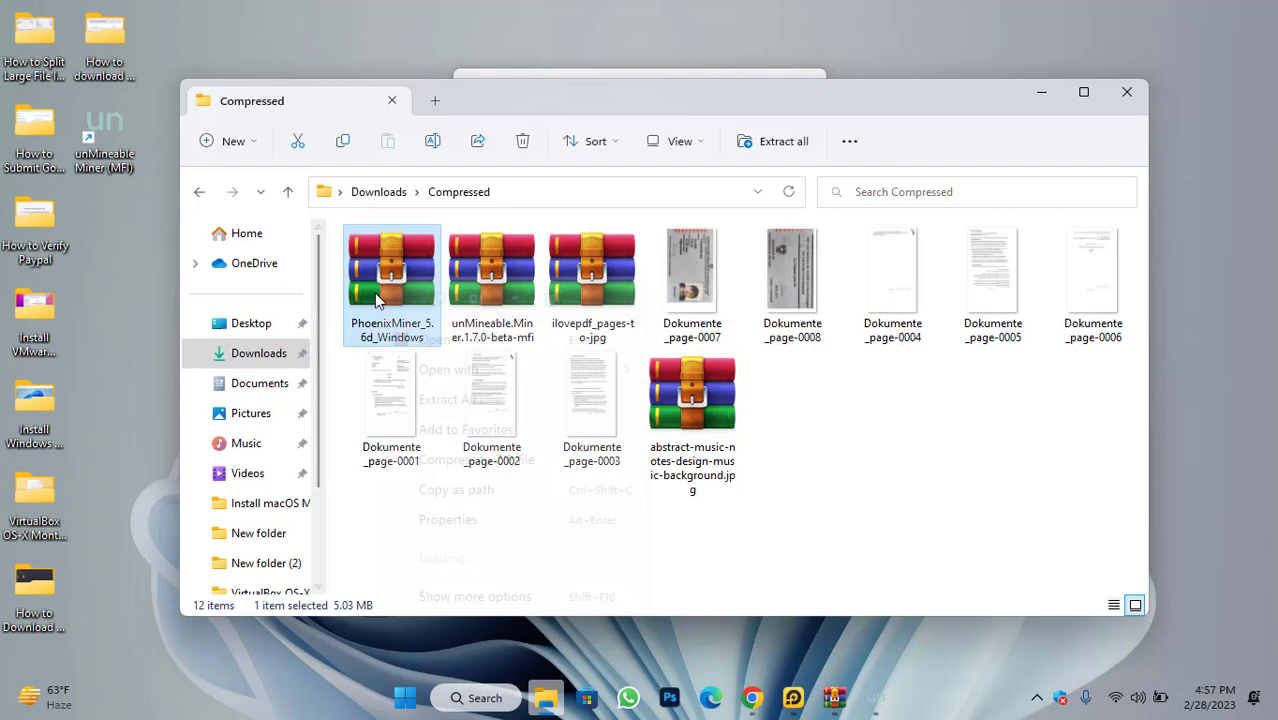
mouse_move(480, 557)
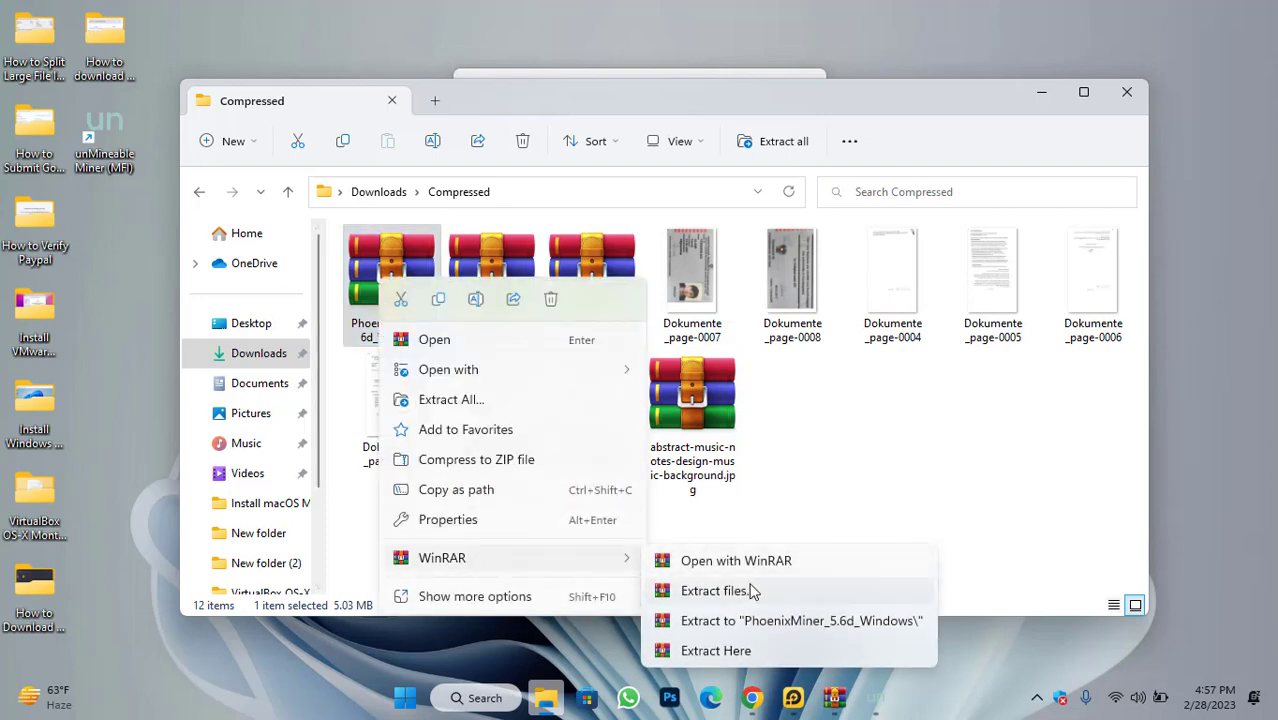
click(755, 652)
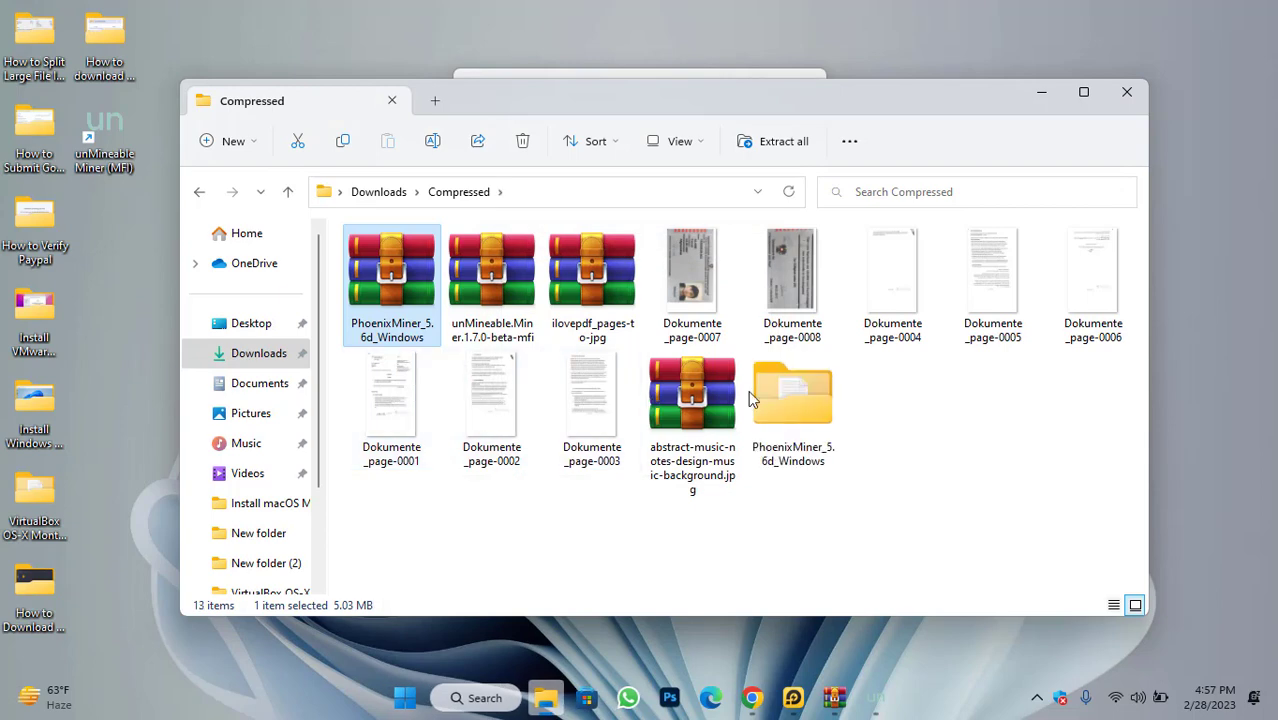
click(1043, 97)
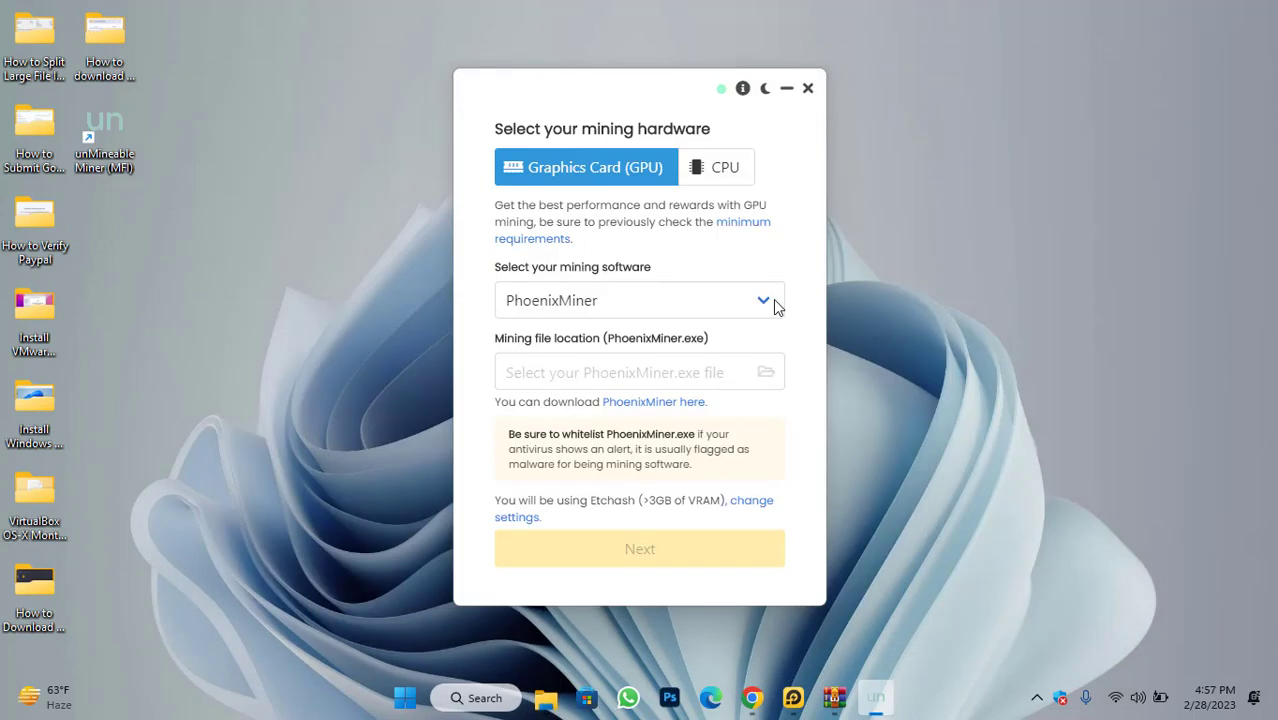
- Set PhoenixMiner.exe from Downloads\Compressed\PhoenixMiner_5.6d_Windows as the mining file and continue
click(767, 374)
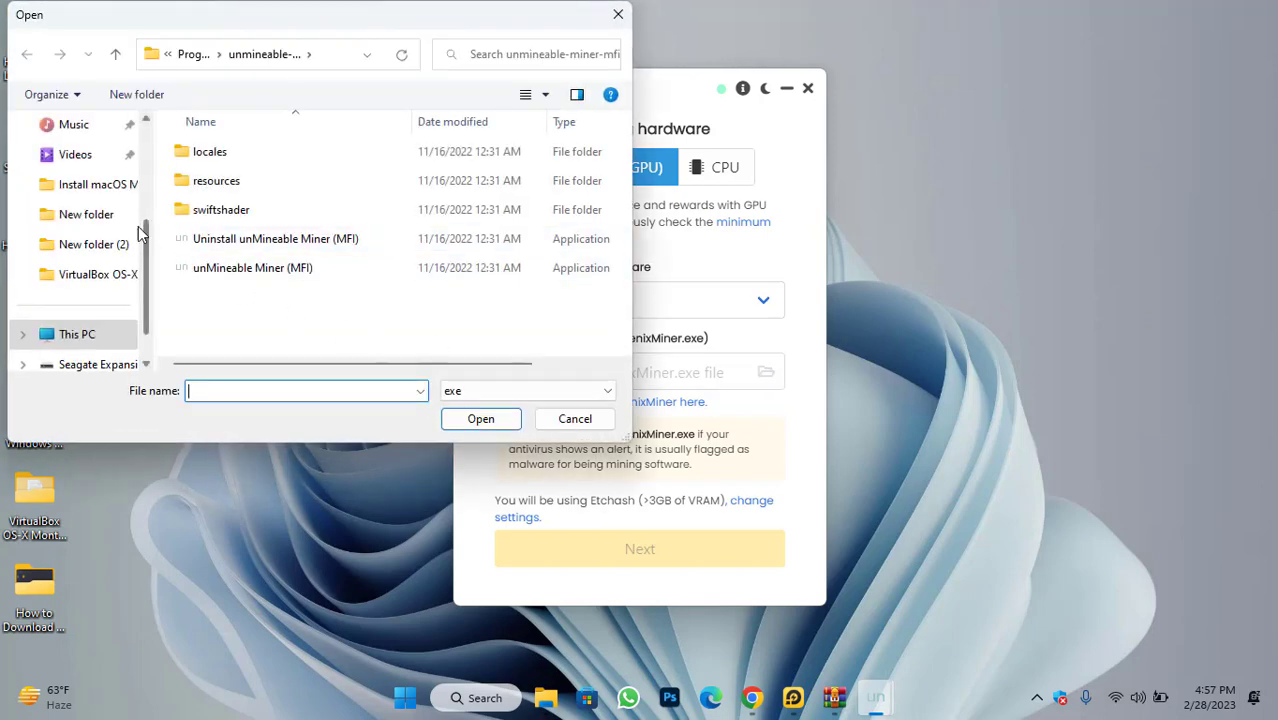
scroll(70, 190, up, 1)
click(84, 126)
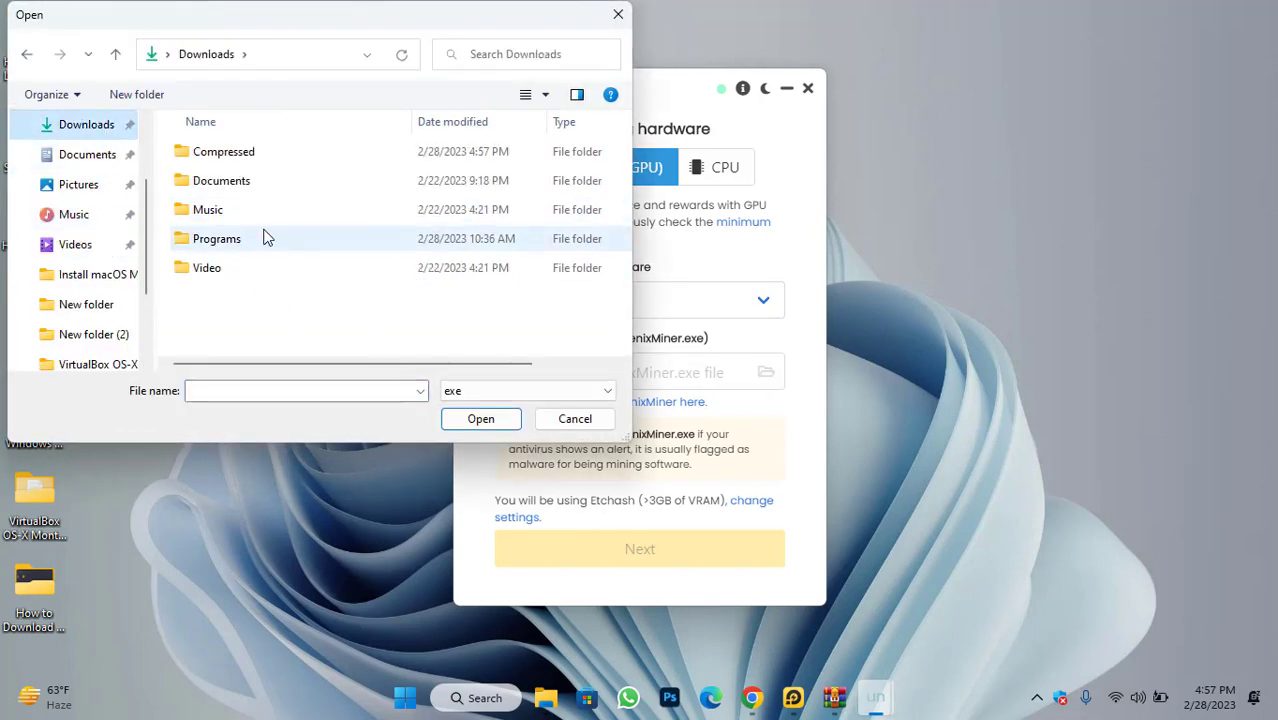
double_click(241, 156)
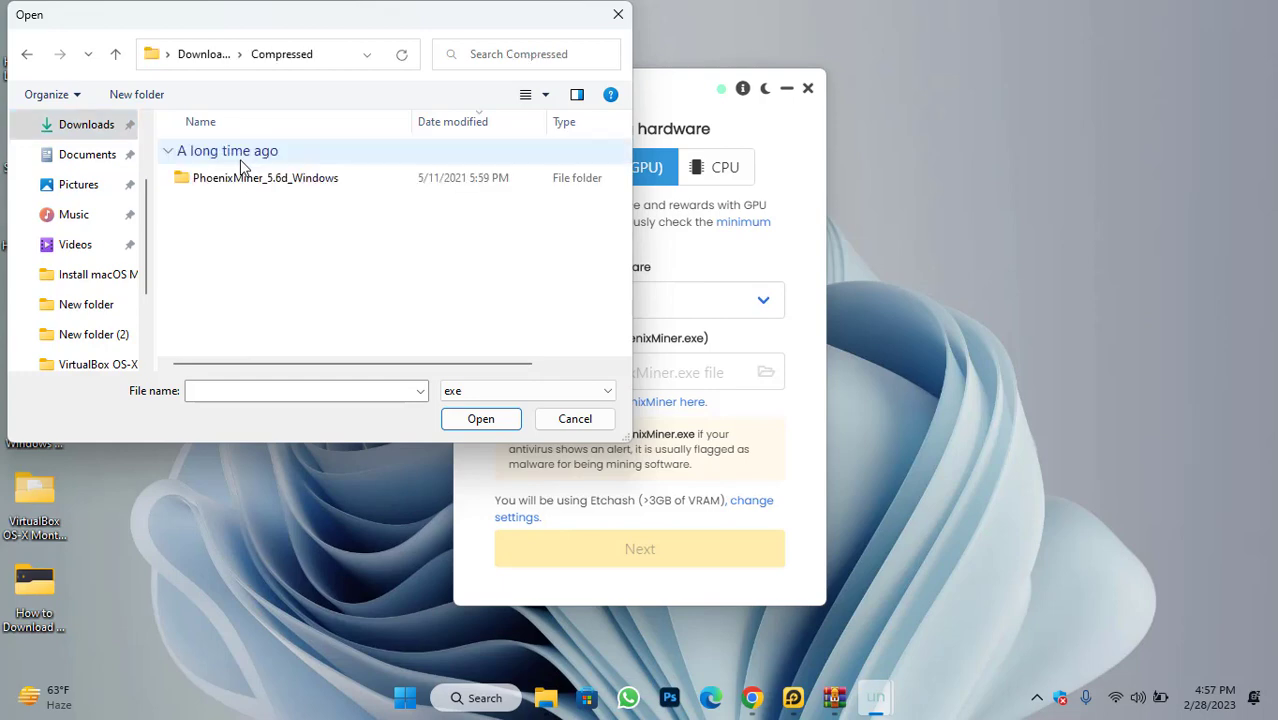
double_click(247, 187)
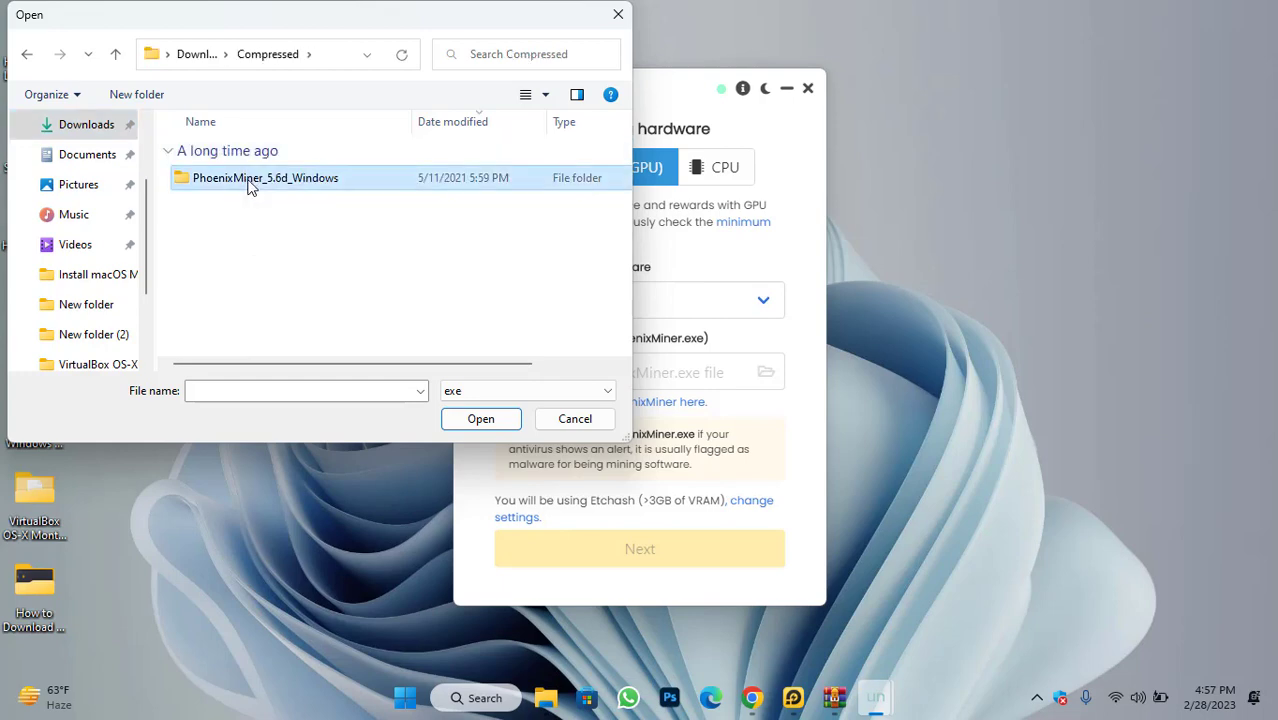
double_click(248, 192)
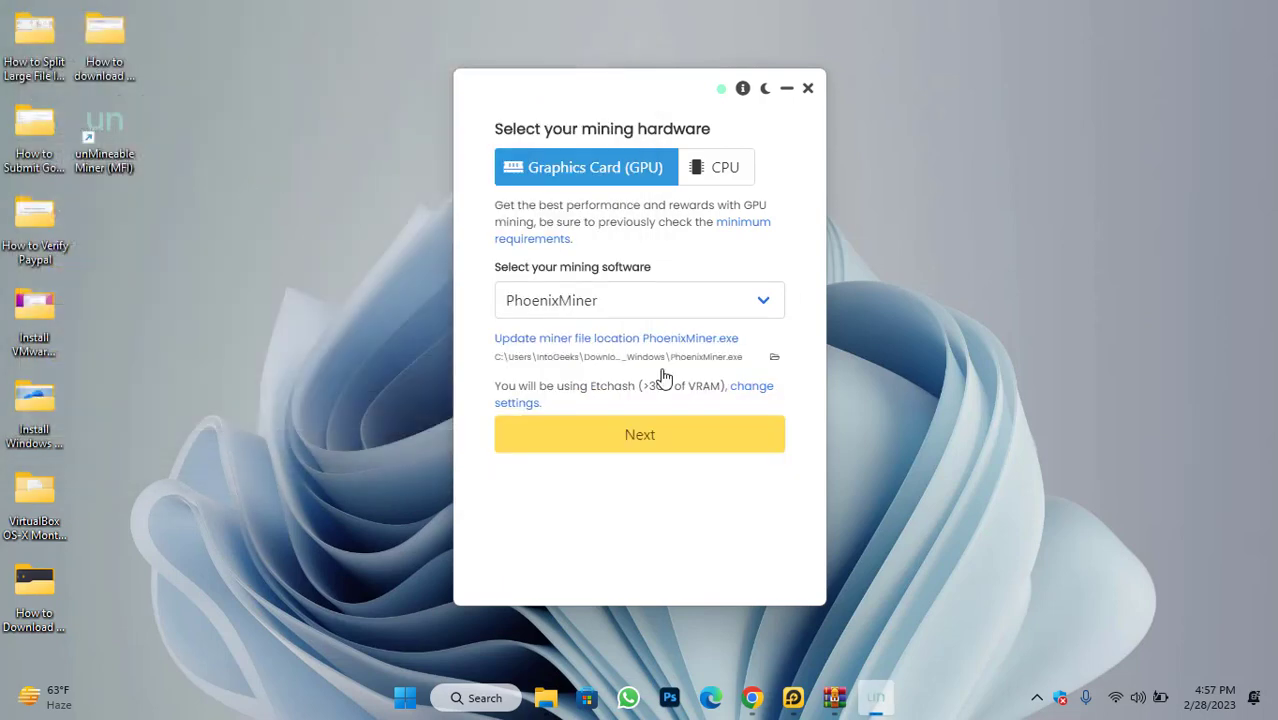
click(651, 446)
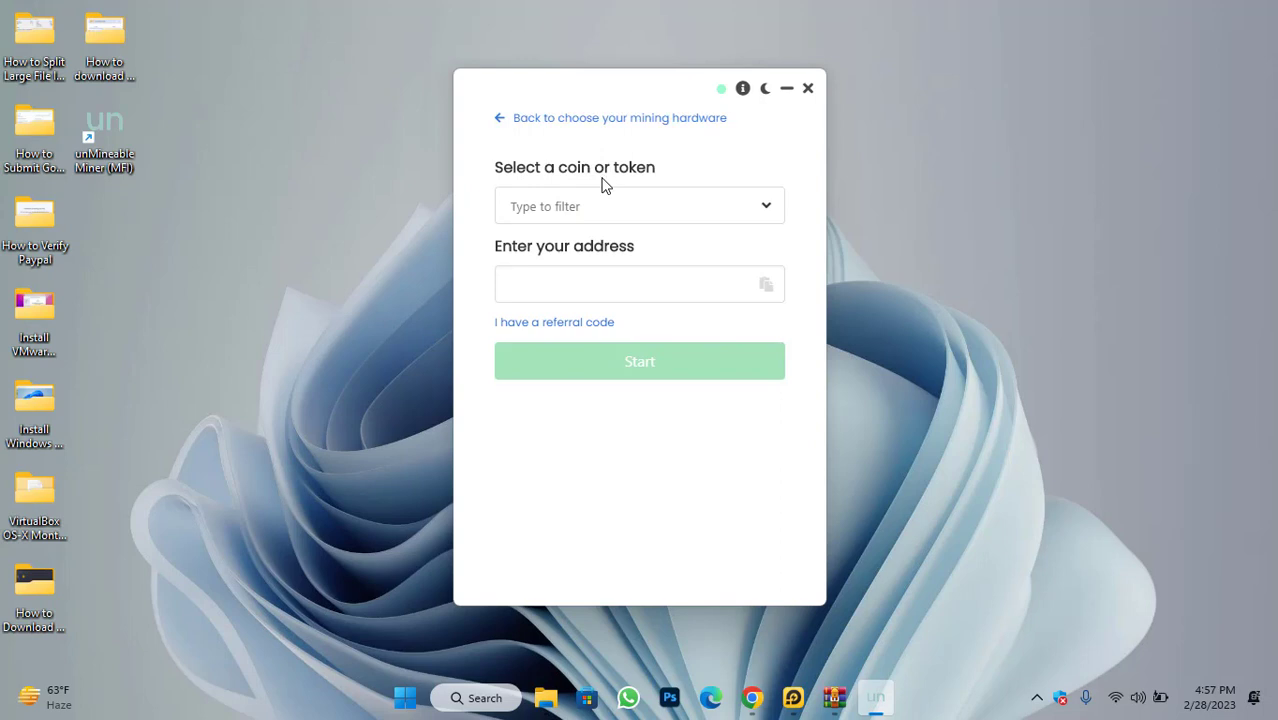
- Select Aptos (APT) from the coin or token list
click(765, 206)
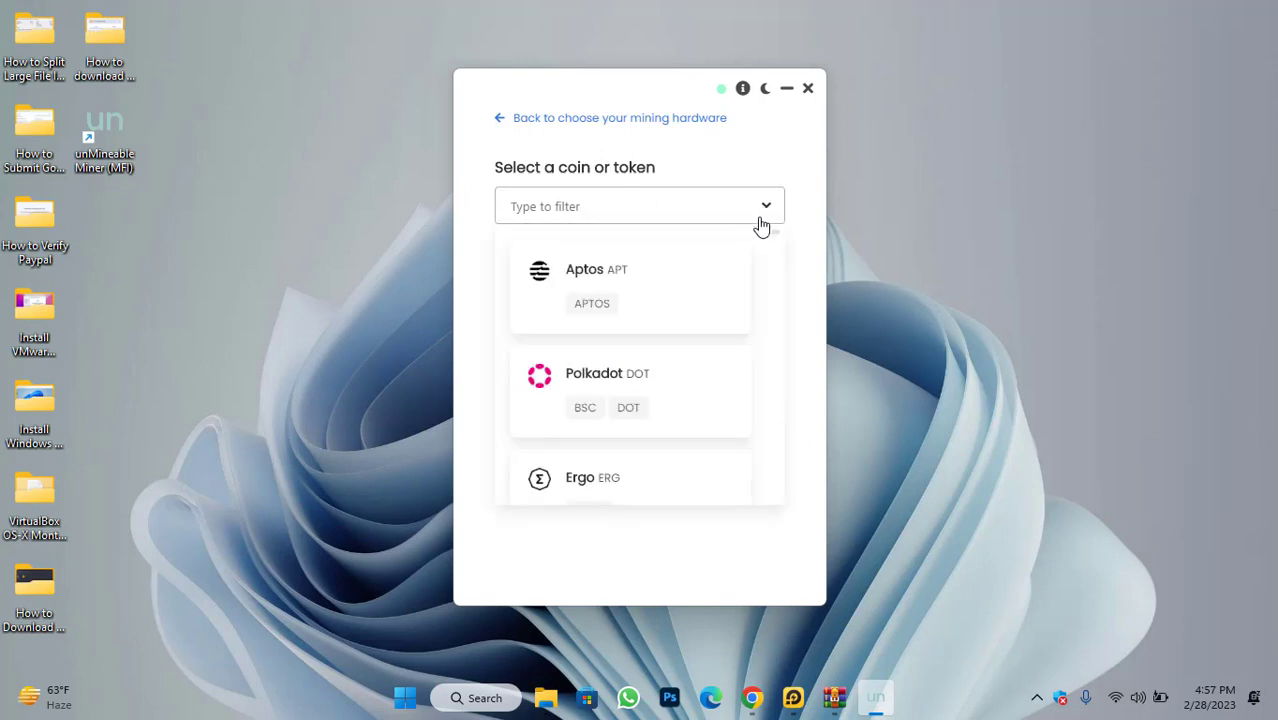
click(648, 274)
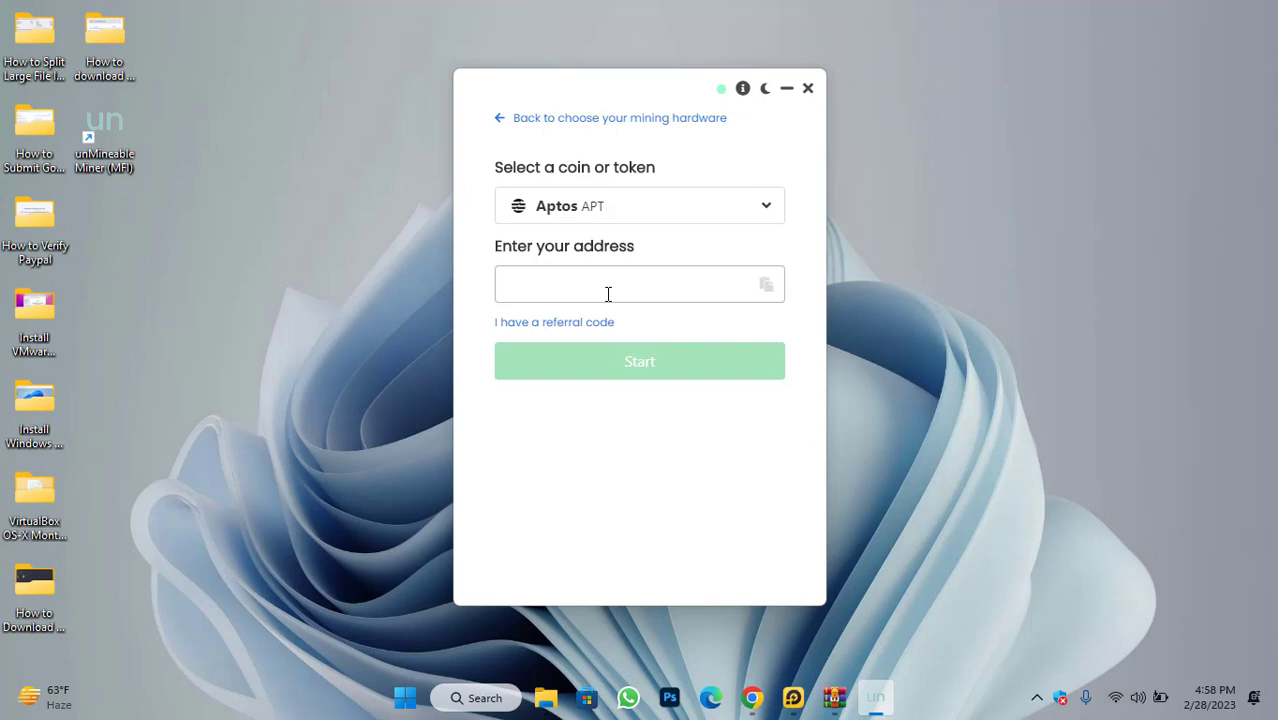
- Copy the APT receive address from Trust Wallet in LDPlayer and paste it into the miner's address field
click(795, 702)
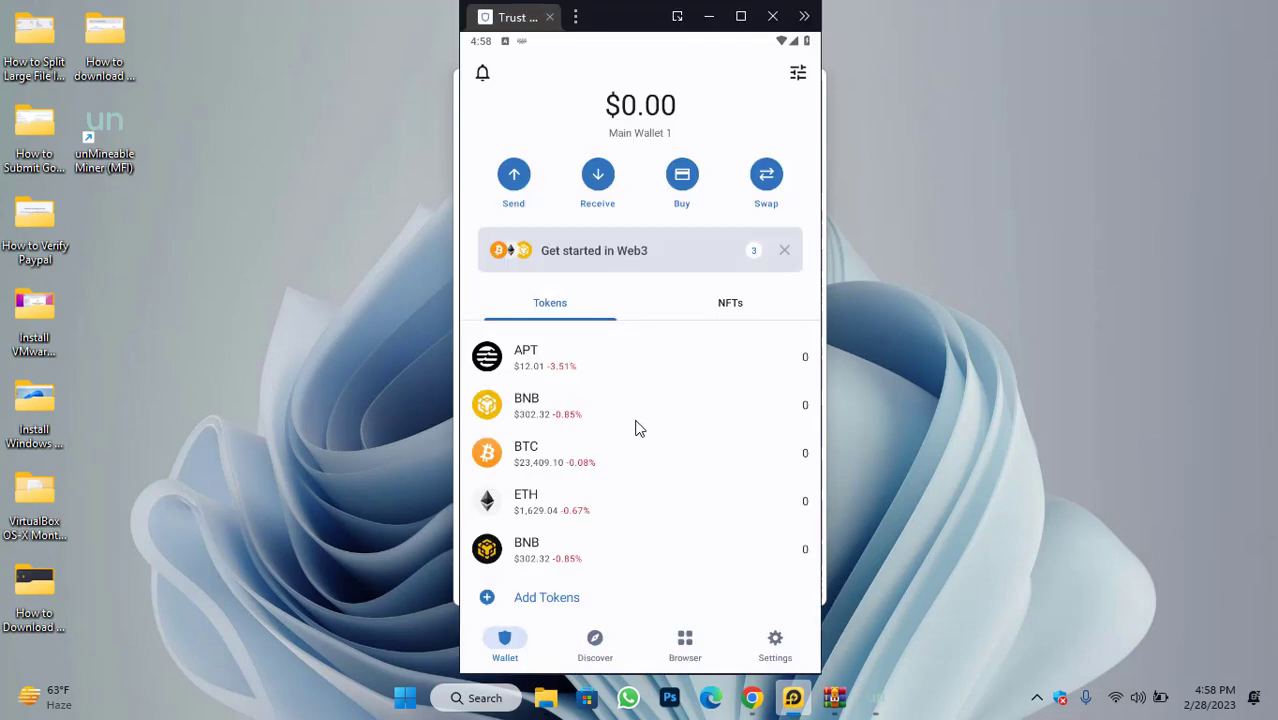
click(583, 362)
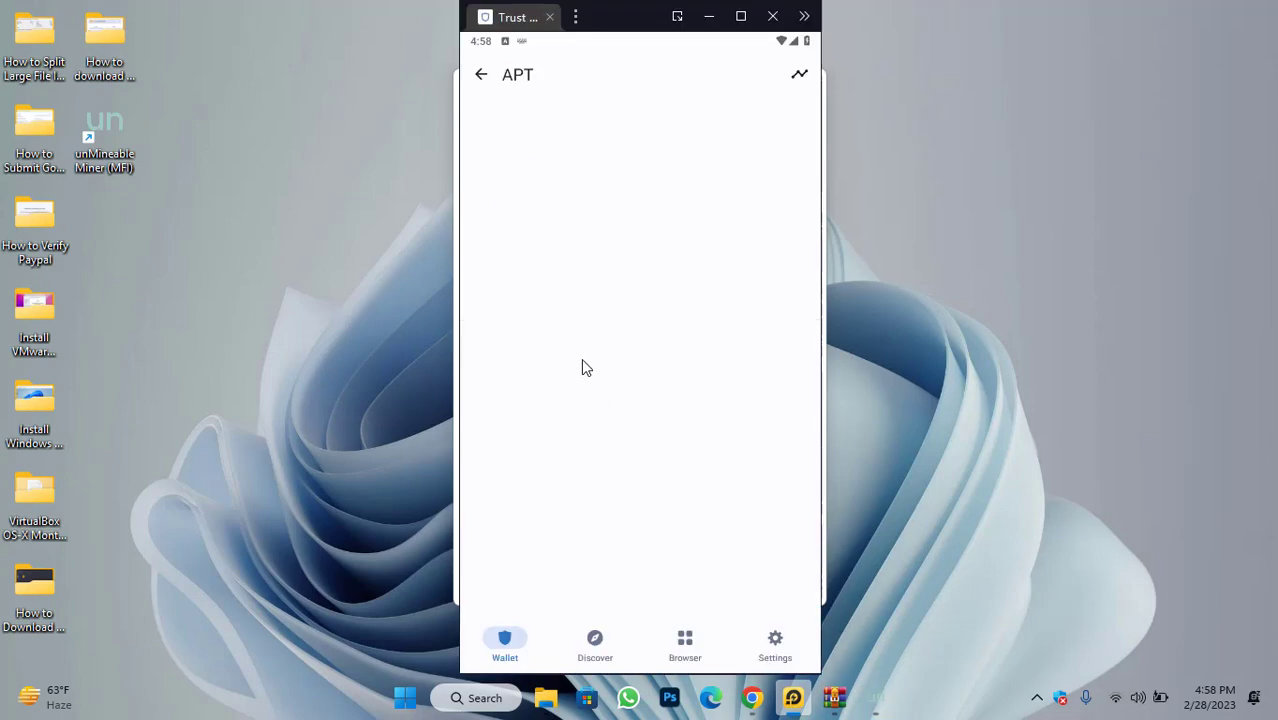
click(699, 226)
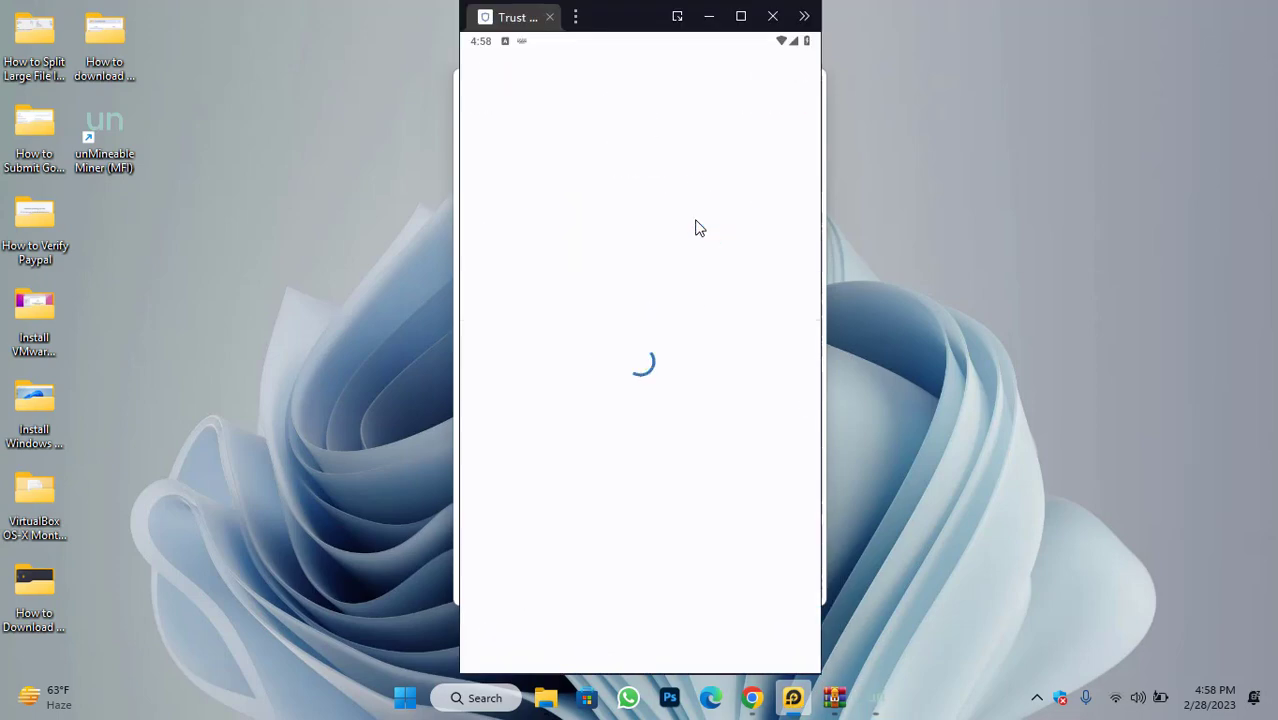
click(586, 543)
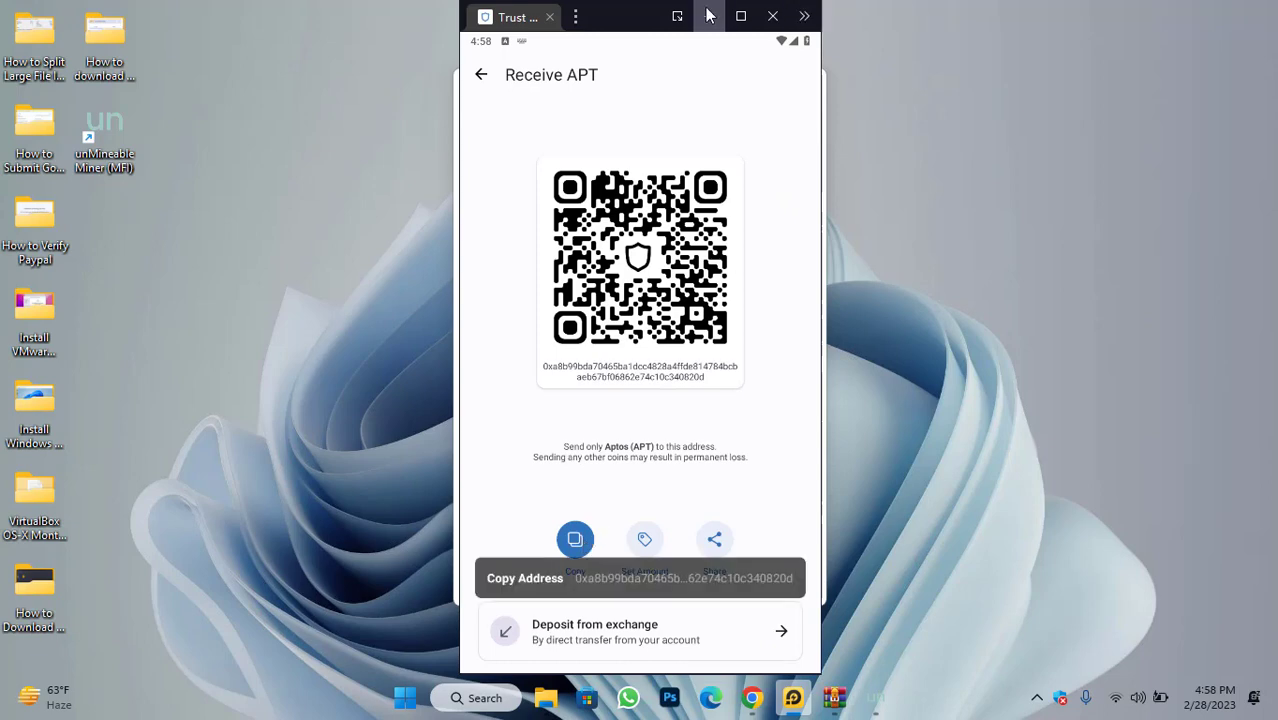
click(709, 17)
click(643, 277)
key(ctrl+v)
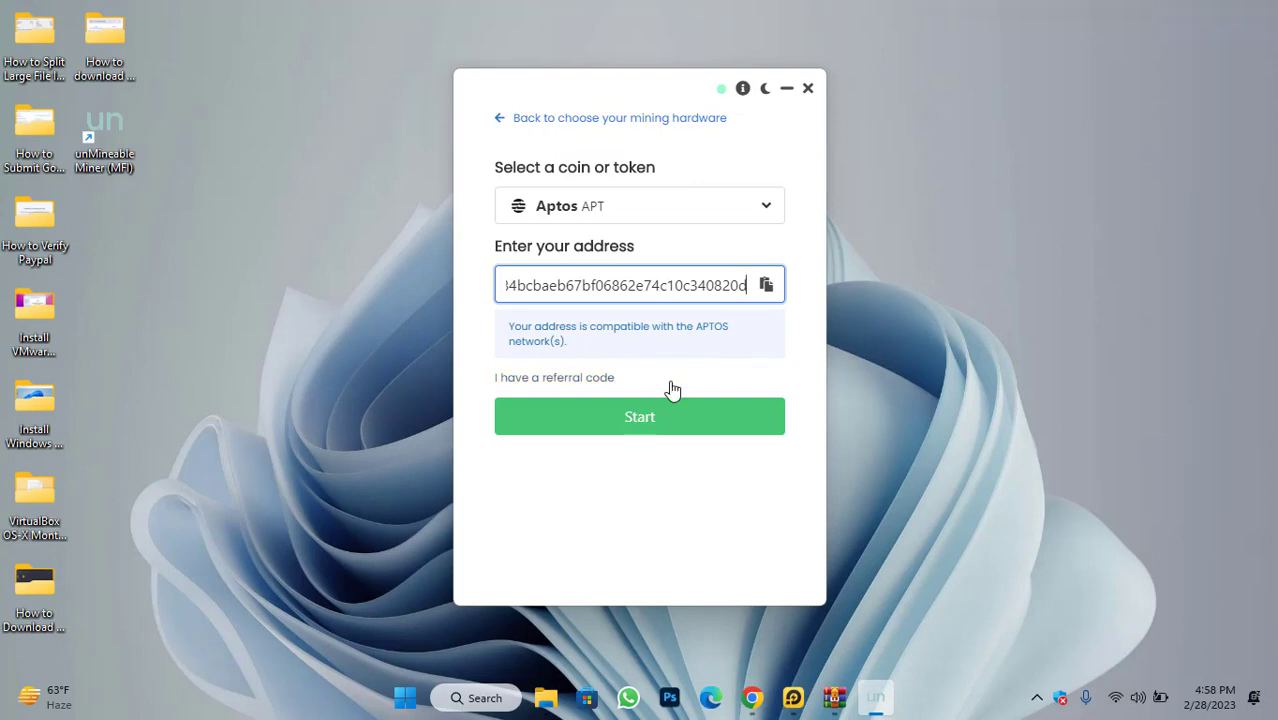
- Start mining APT to the Aptos address and let the miner through the Windows firewall
click(662, 424)
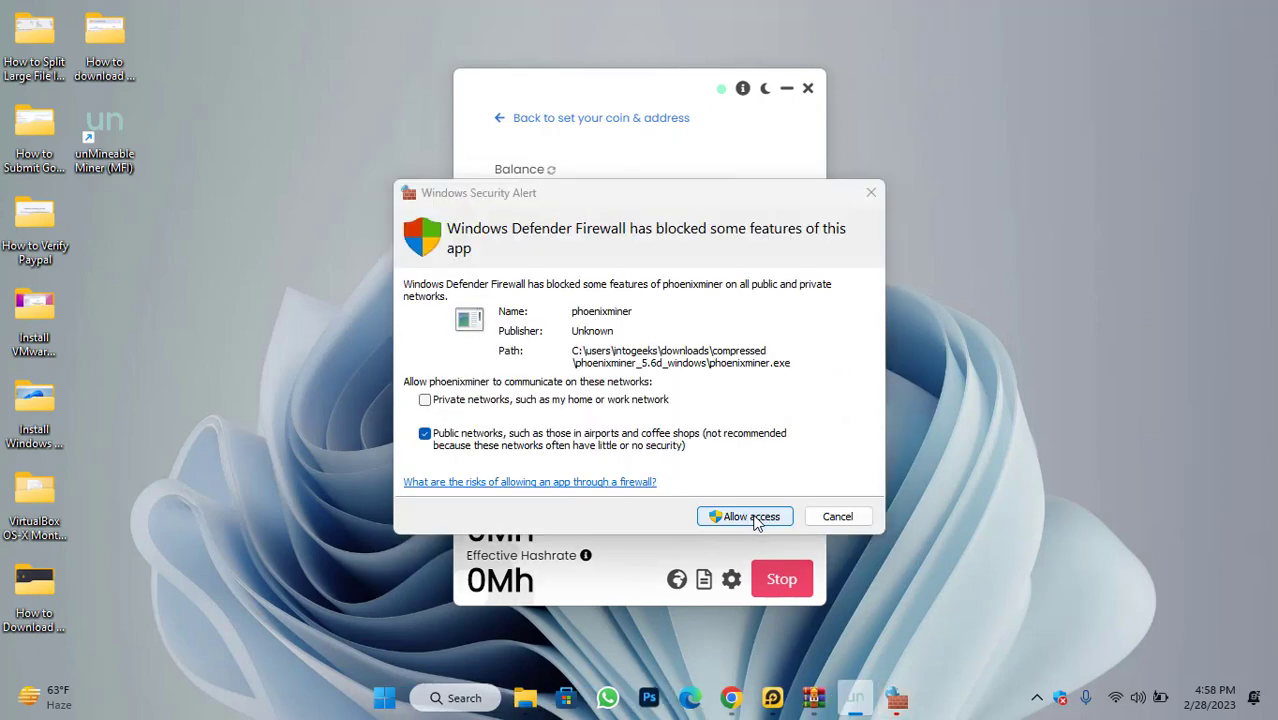
click(742, 516)
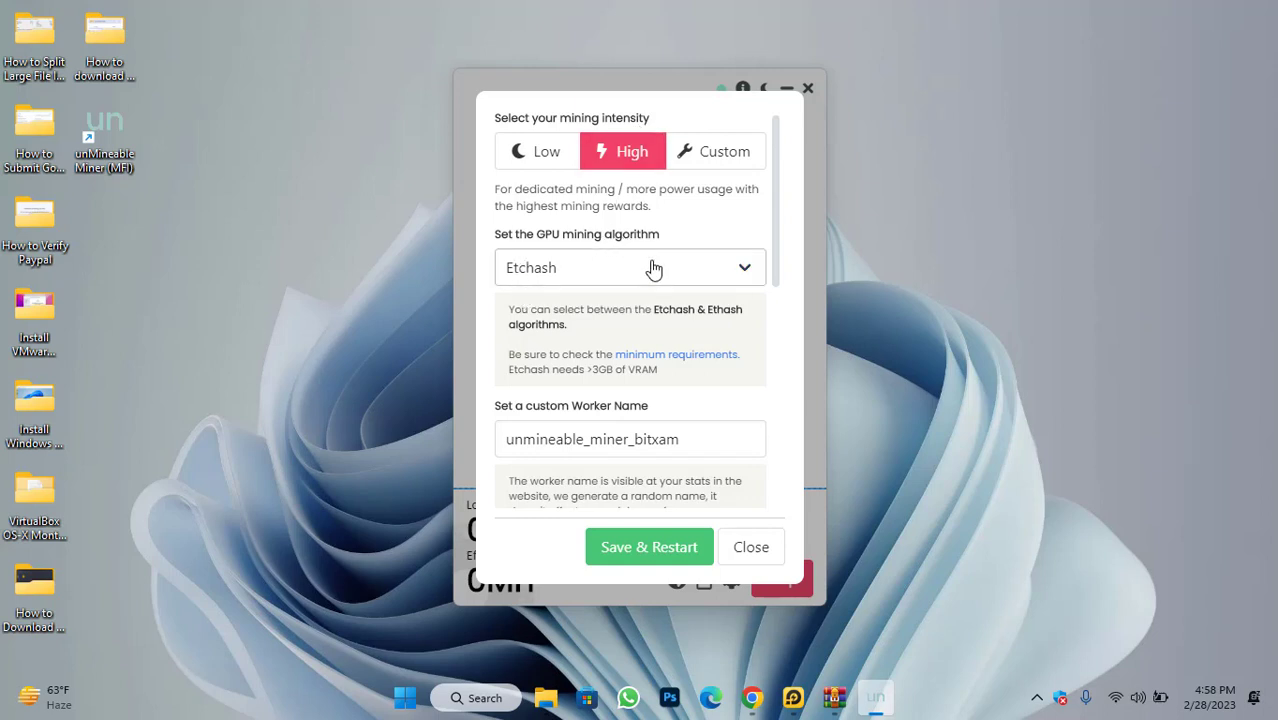
- Check that the settings are High intensity with Etchash, then open the address's unmineable.com stats page
scroll(695, 365, down, 3)
scroll(695, 373, down, 2)
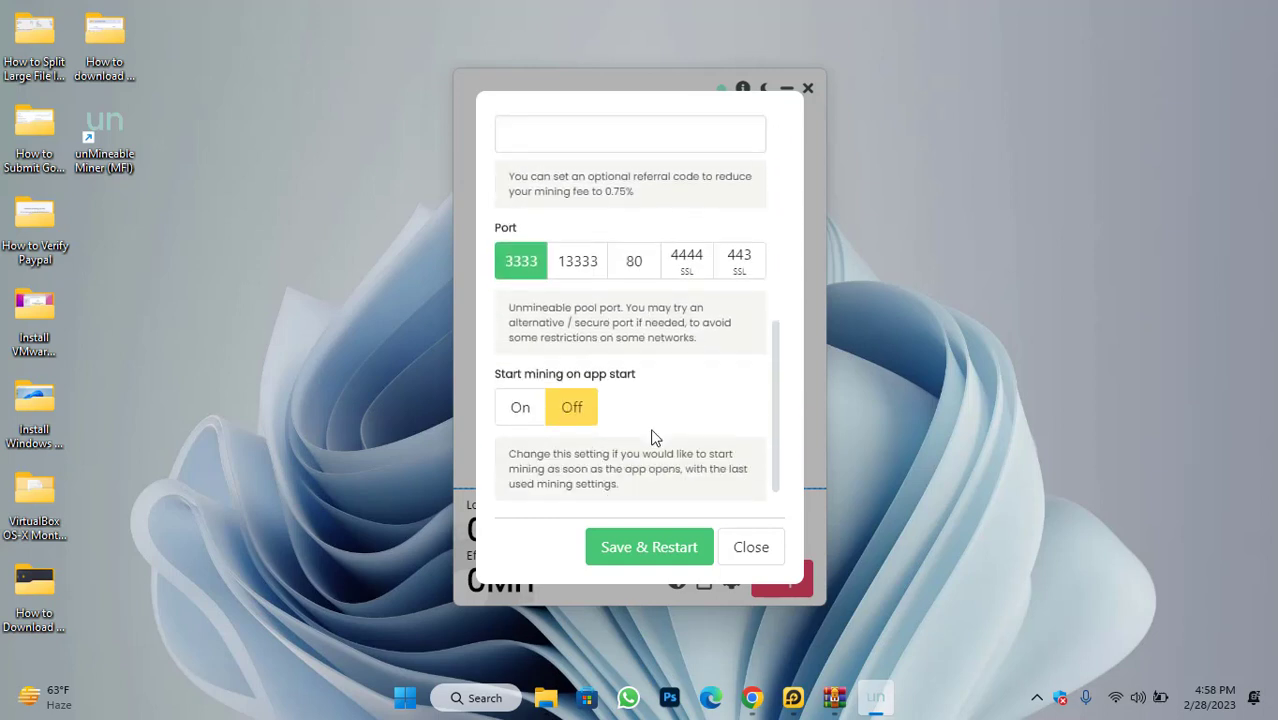
click(748, 548)
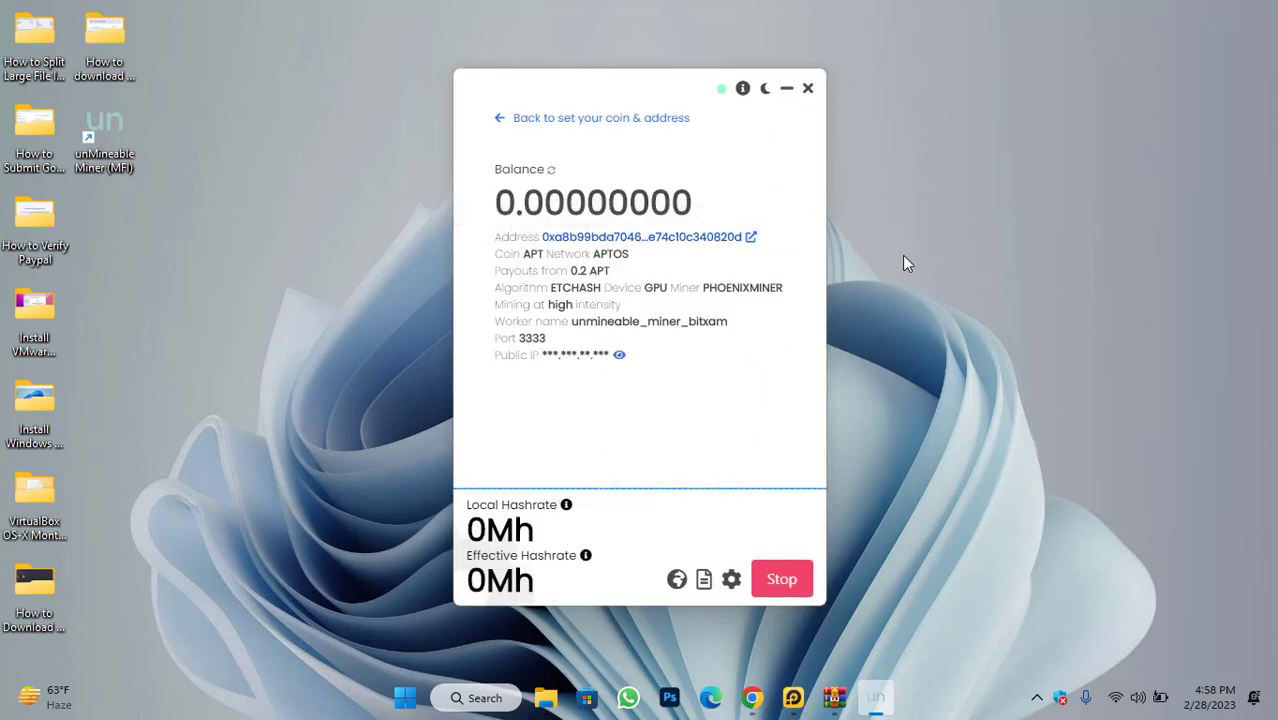
click(719, 242)
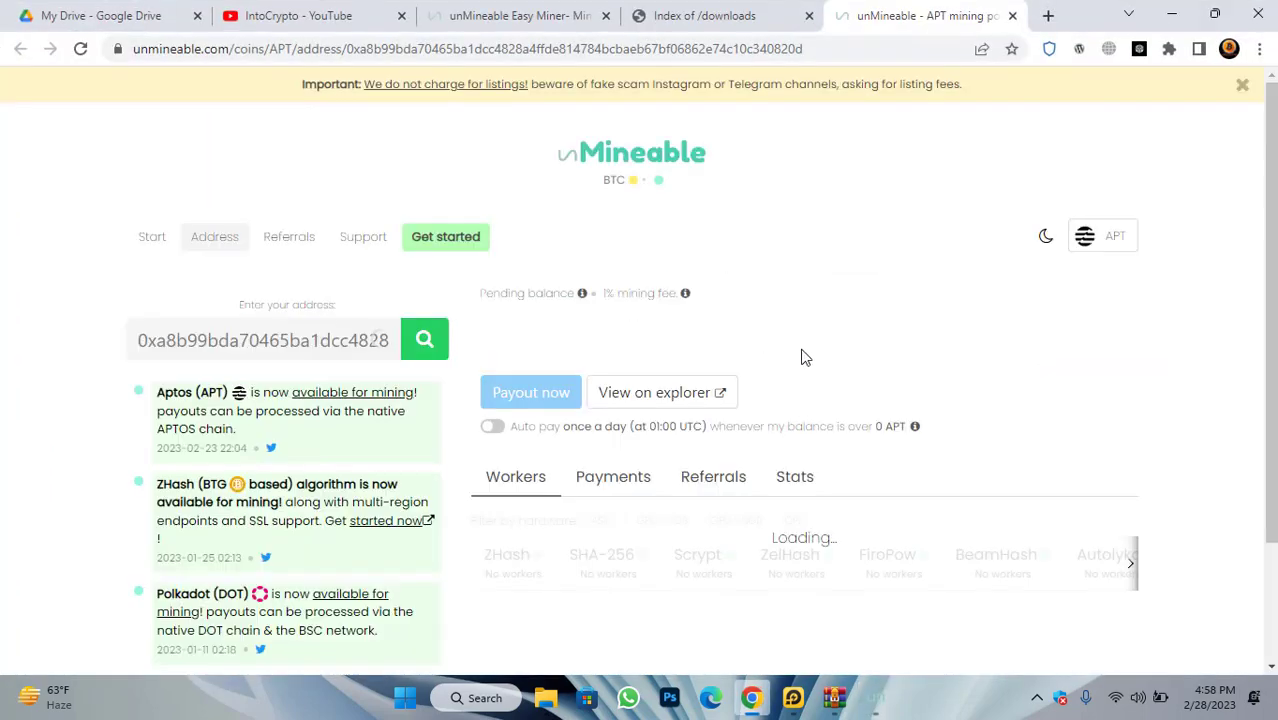
- Enable Auto pay for the APT address and view the Payments and Referrals tabs
scroll(818, 345, down, 1)
scroll(700, 360, down, 1)
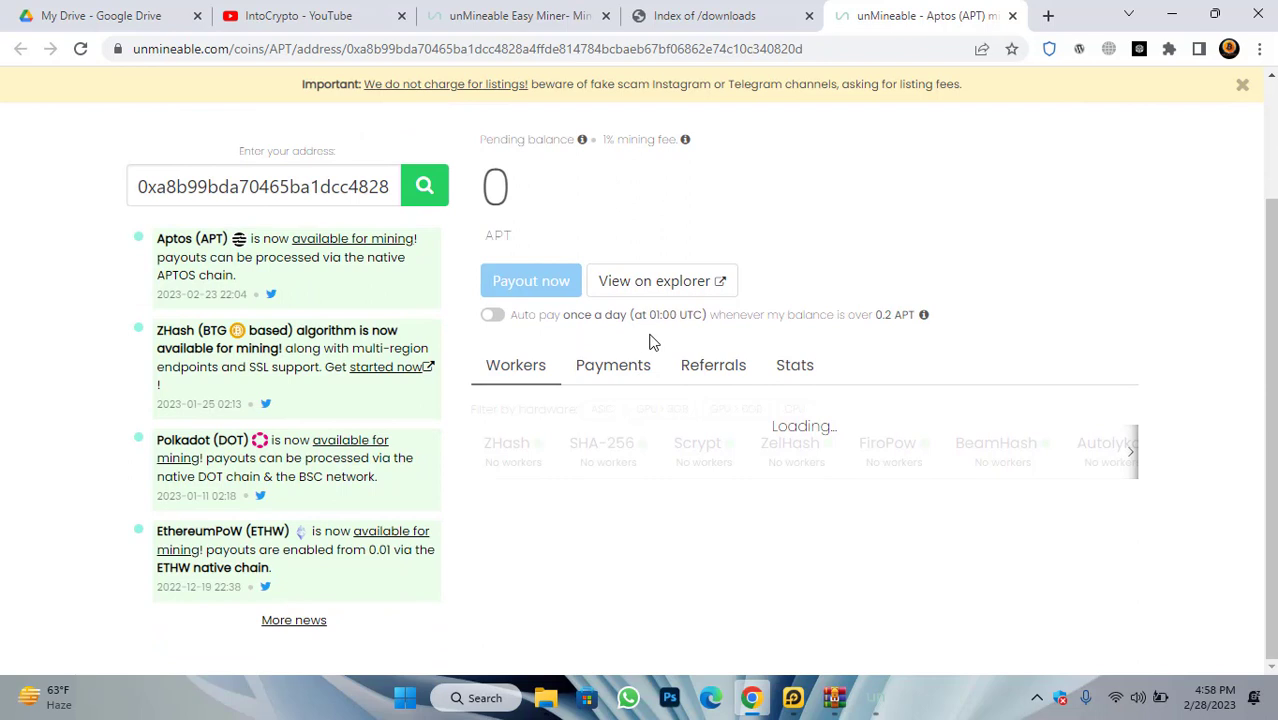
click(499, 319)
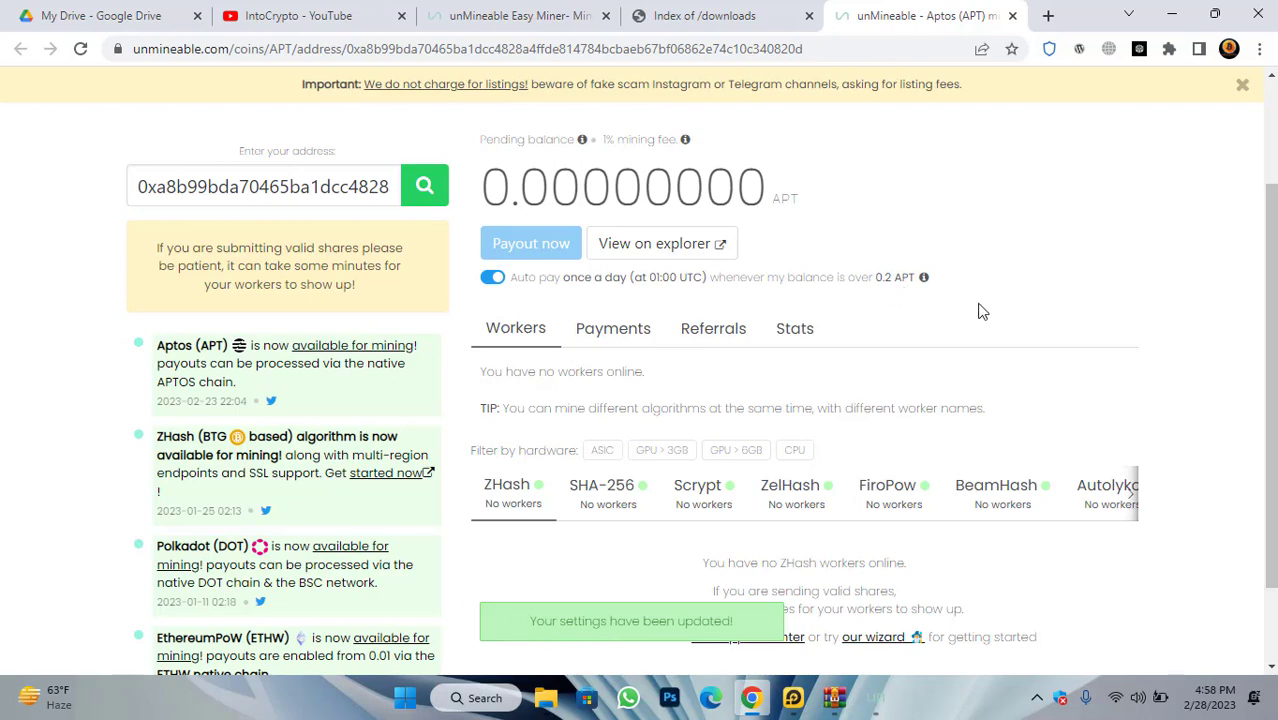
scroll(980, 315, down, 1)
click(620, 240)
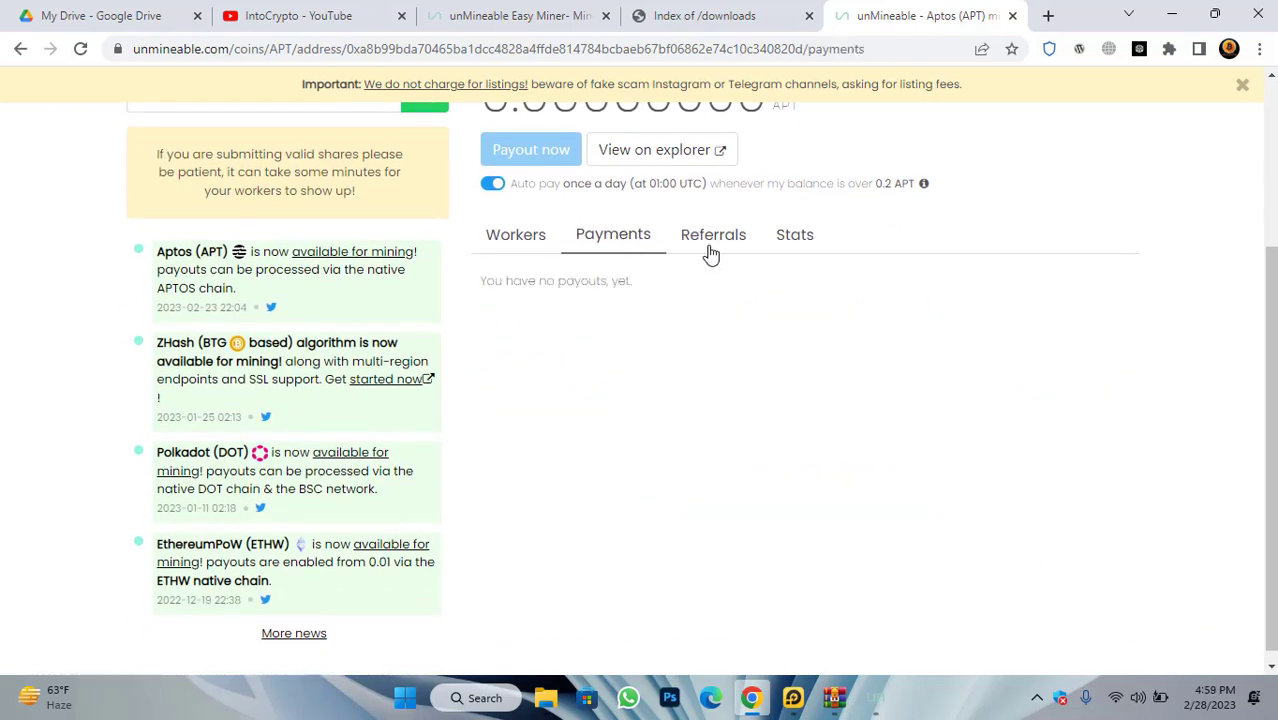
click(708, 250)
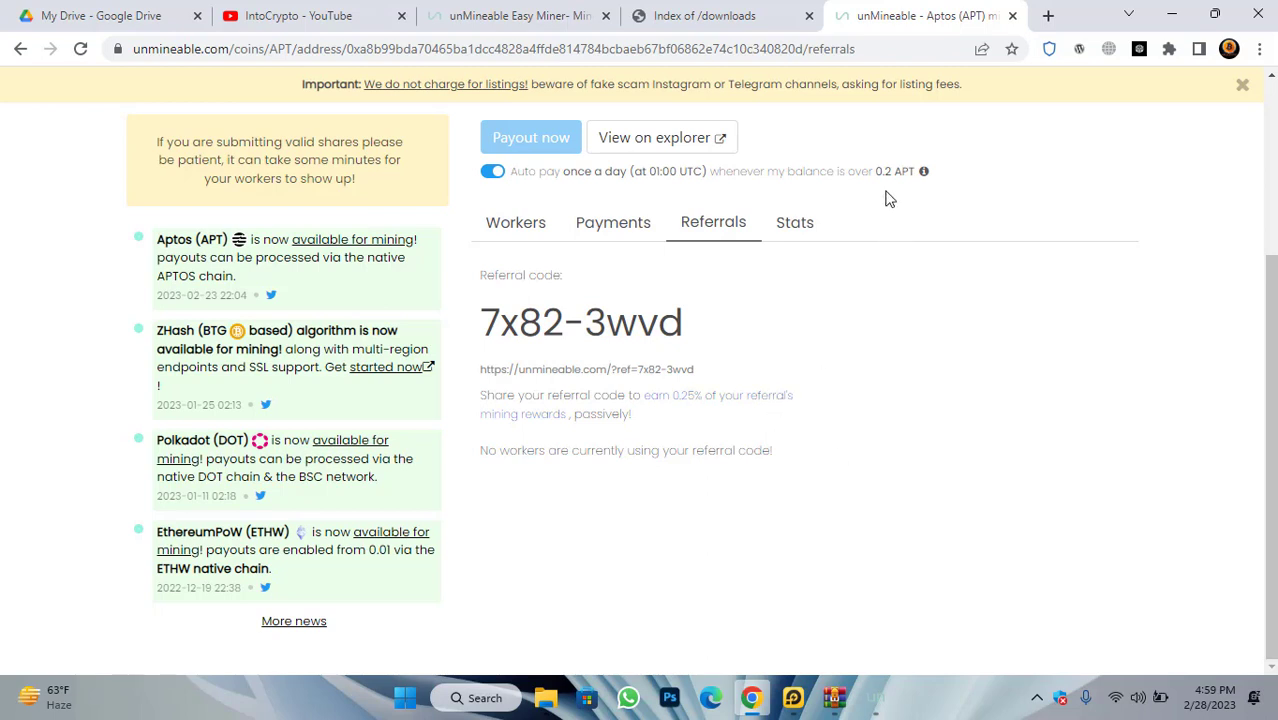
- Review the zero-balance mining stats, then minimize Chrome to return to the miner
click(813, 226)
scroll(847, 330, up, 2)
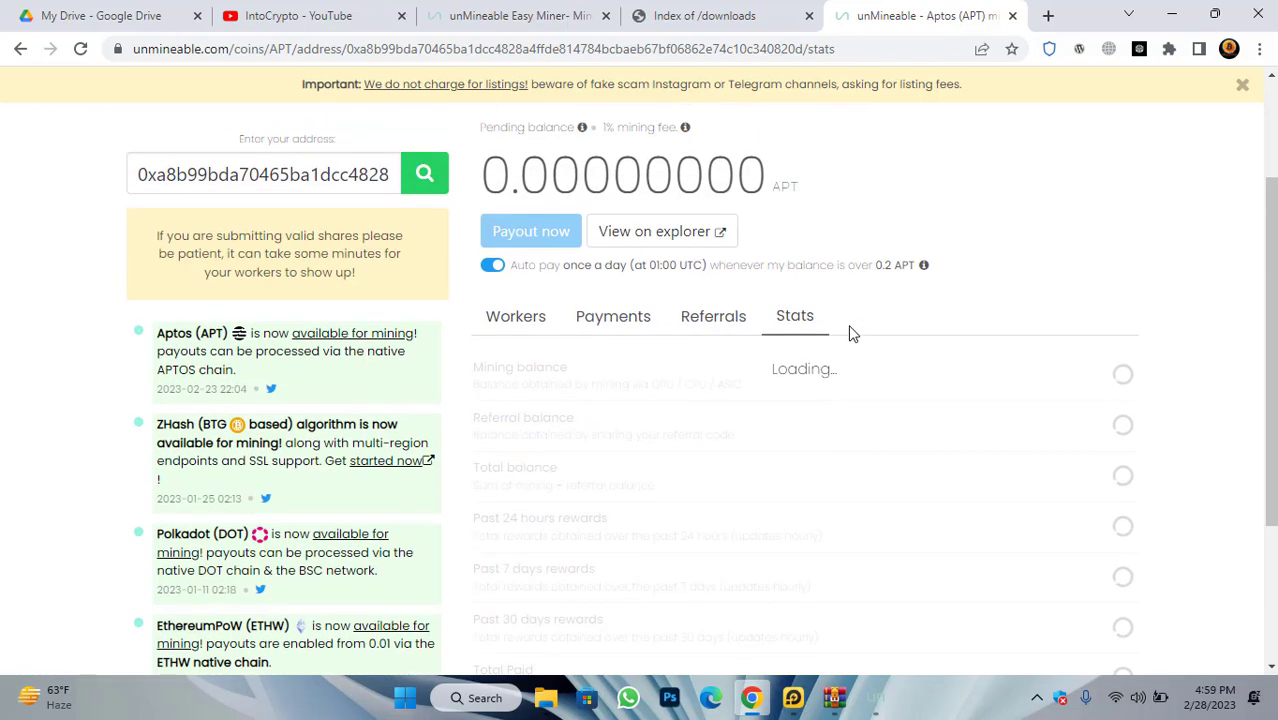
scroll(993, 405, down, 3)
scroll(1061, 422, up, 2)
scroll(1076, 430, down, 2)
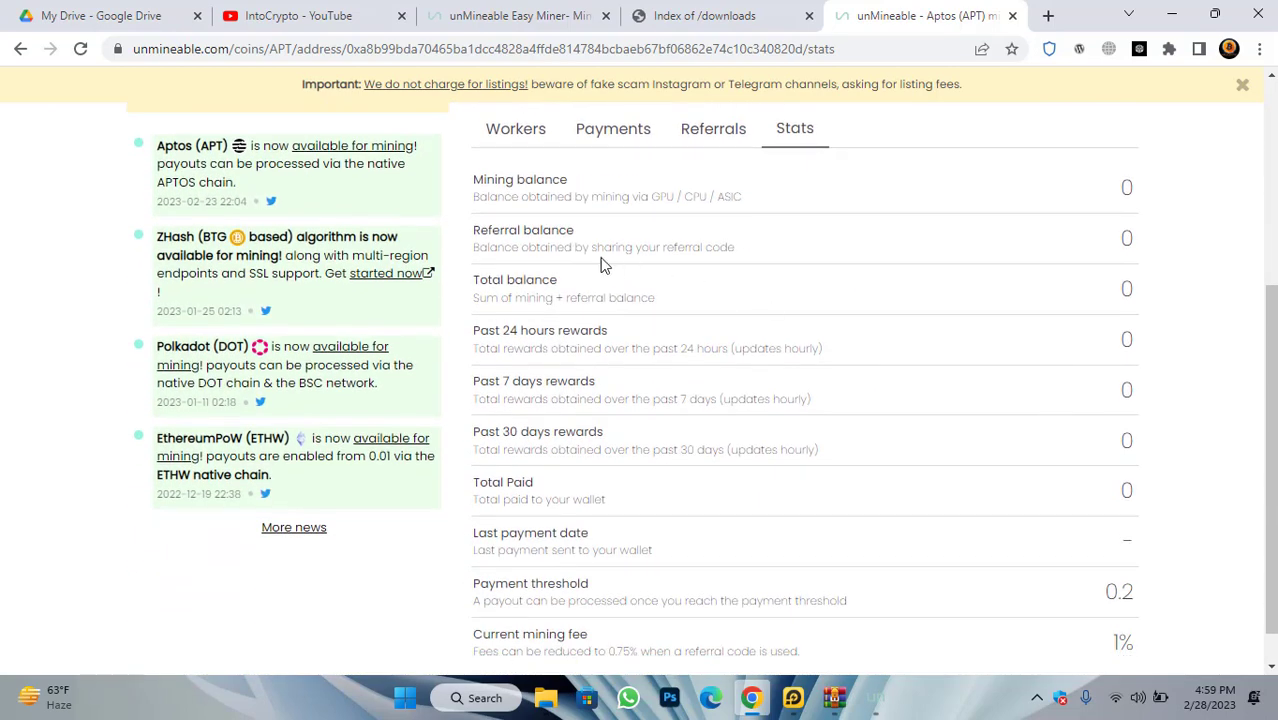
scroll(706, 292, down, 1)
scroll(893, 370, up, 5)
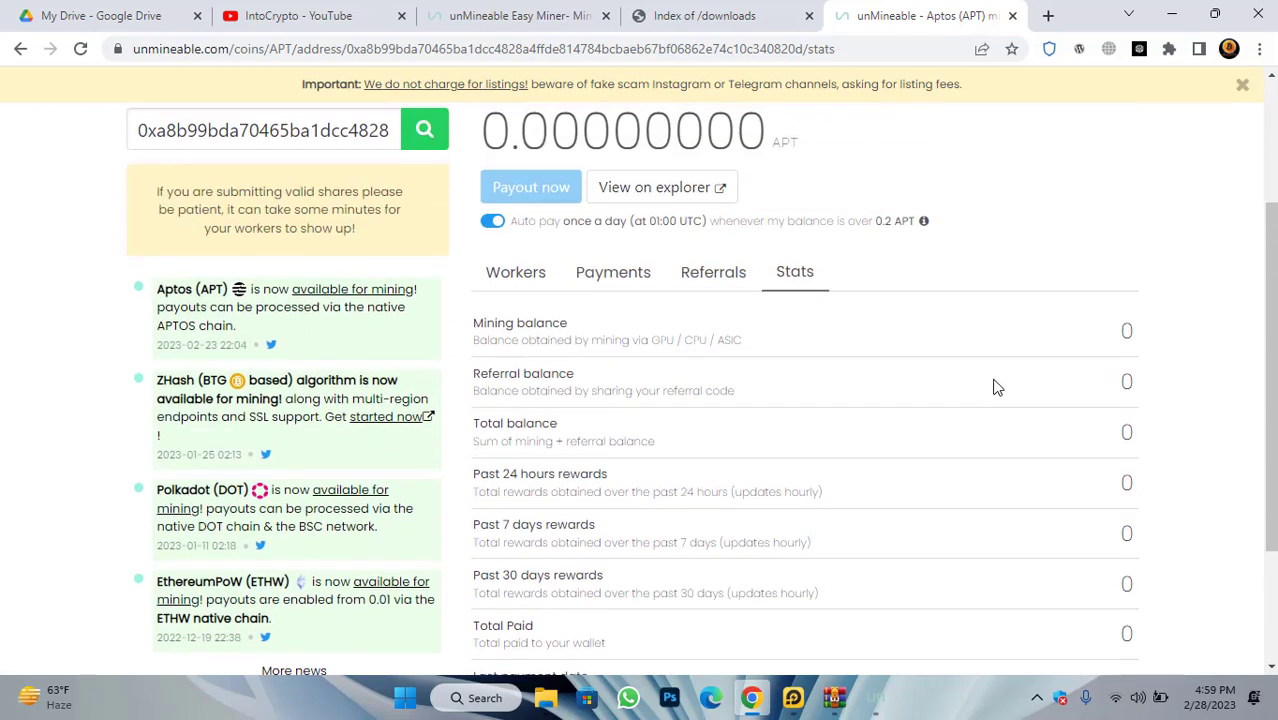
click(1171, 15)
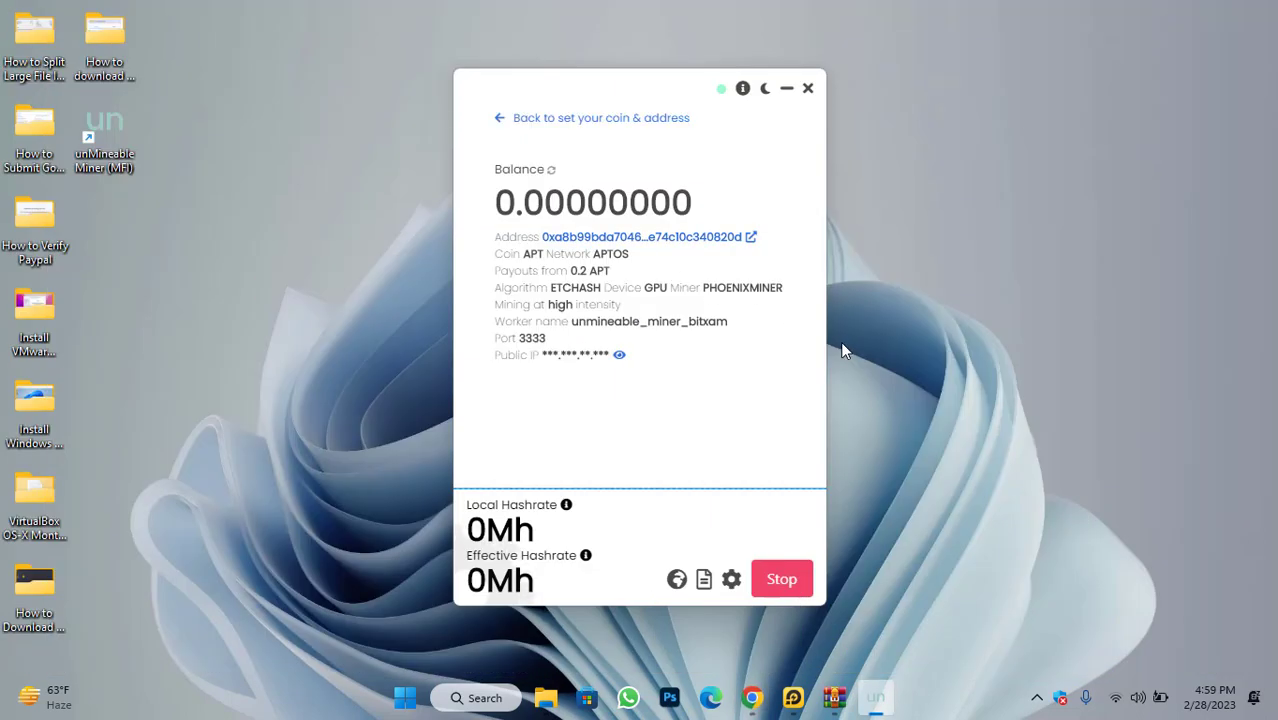